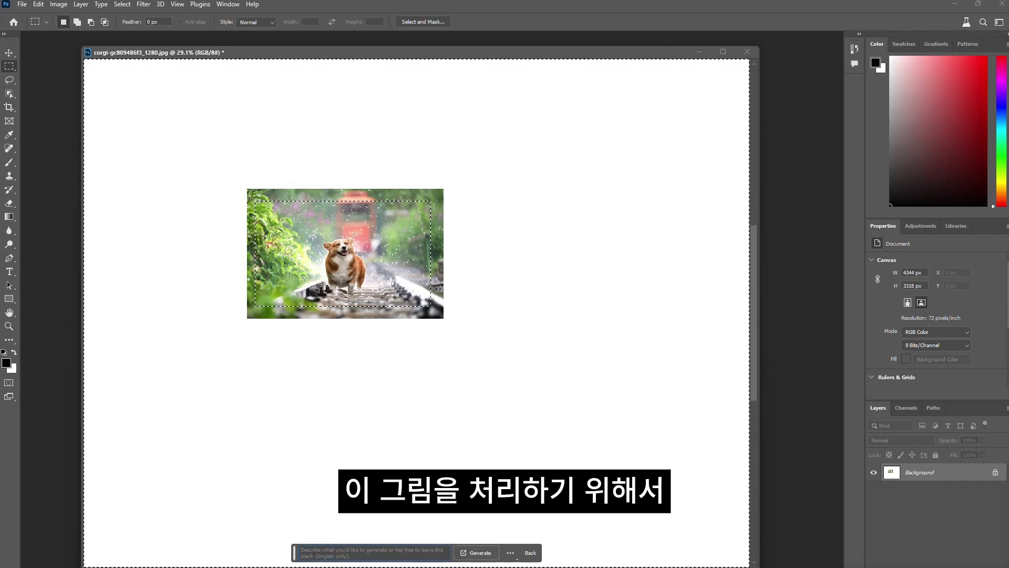
Step: Move the Generative Fill bar below the photo and generate on the marked area with an empty prompt
{"action": "left_click_drag", "start_coordinate": [294, 551], "coordinate": [243, 352]}
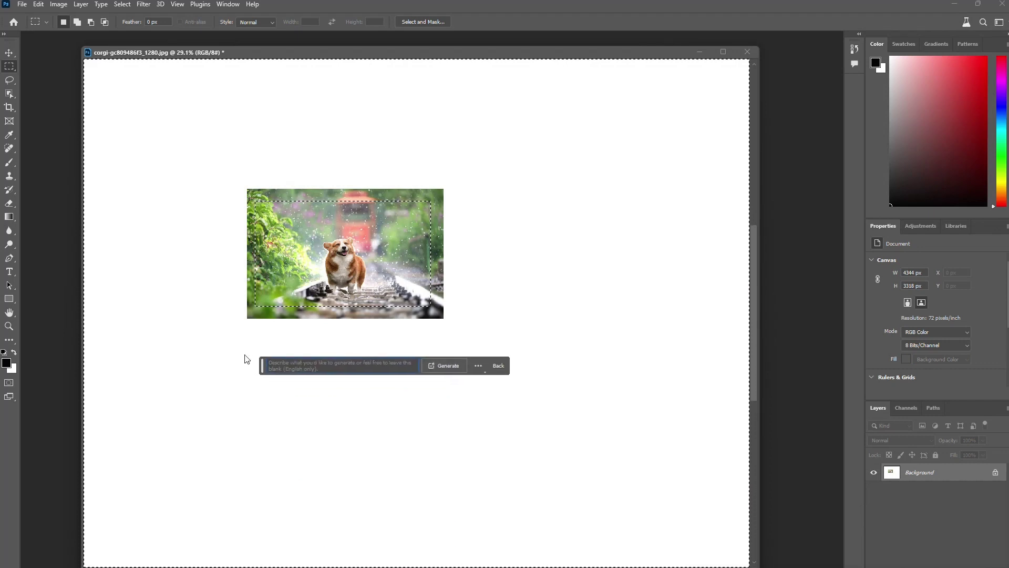
{"action": "left_click", "coordinate": [425, 353]}
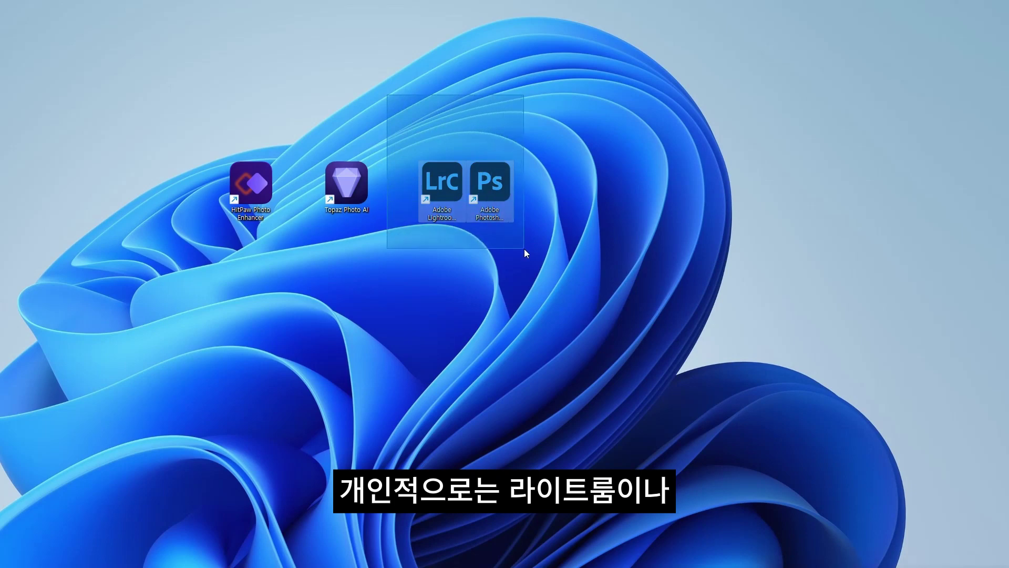
{"action": "left_click_drag", "start_coordinate": [524, 251], "coordinate": [476, 237]}
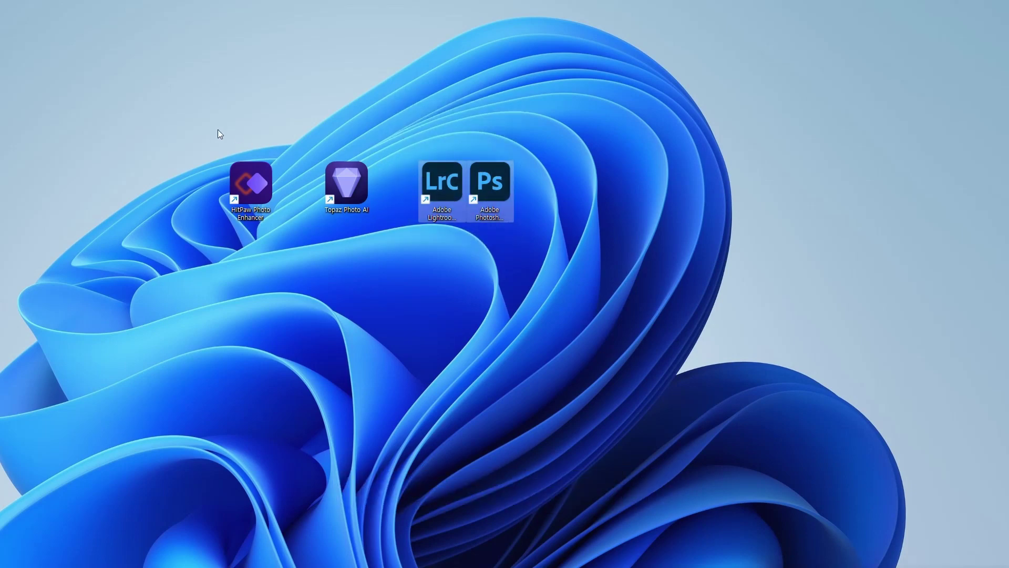
{"action": "left_click_drag", "start_coordinate": [193, 123], "coordinate": [296, 246]}
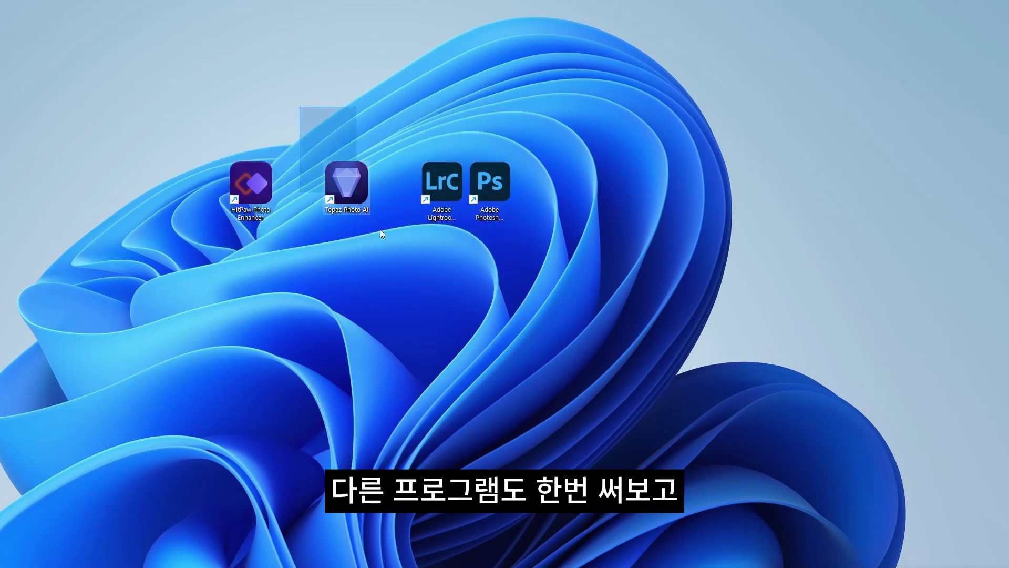
{"action": "left_click_drag", "start_coordinate": [380, 229], "coordinate": [423, 263]}
{"action": "left_click_drag", "start_coordinate": [501, 242], "coordinate": [550, 301]}
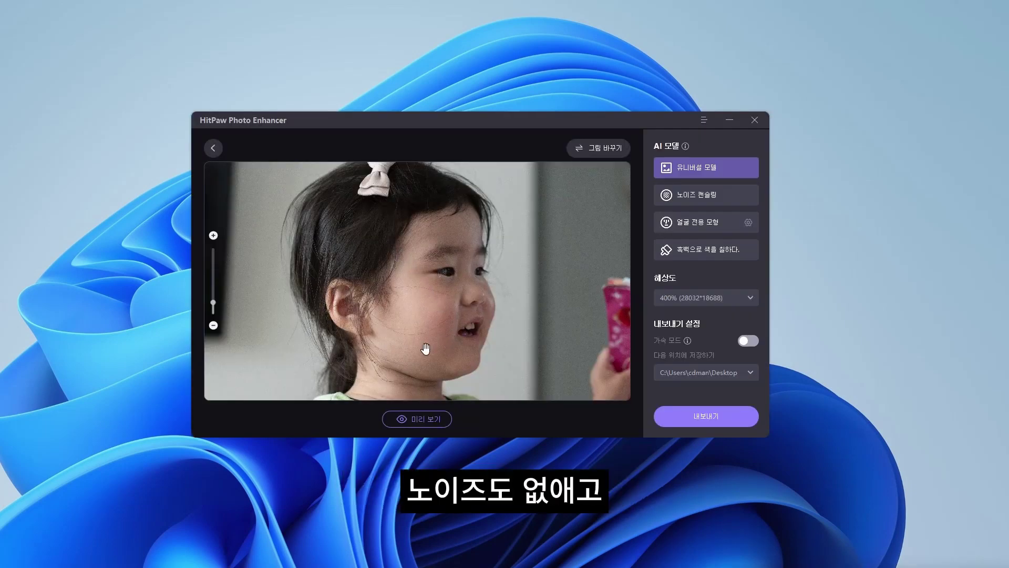
Step: Apply the 노이즈 캔슬링 AI model to the child photo and generate the 미리 보기 preview
{"action": "mouse_move", "coordinate": [509, 266]}
{"action": "left_mouse_down"}
{"action": "mouse_move", "coordinate": [475, 308]}
{"action": "mouse_move", "coordinate": [468, 351]}
{"action": "mouse_move", "coordinate": [572, 385]}
{"action": "mouse_move", "coordinate": [516, 280]}
{"action": "left_mouse_up"}
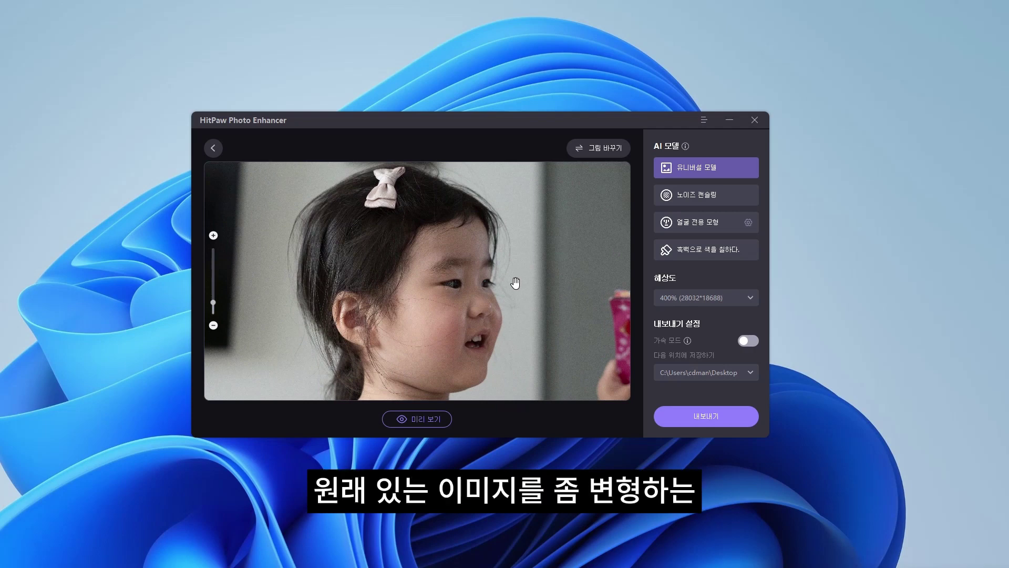
{"action": "left_click", "coordinate": [692, 197]}
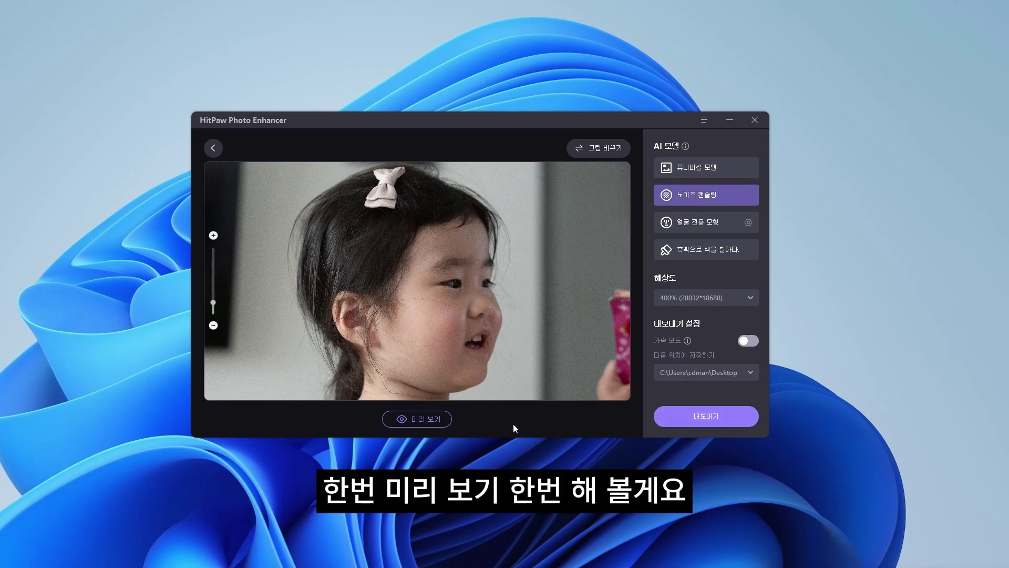
{"action": "left_click", "coordinate": [413, 420]}
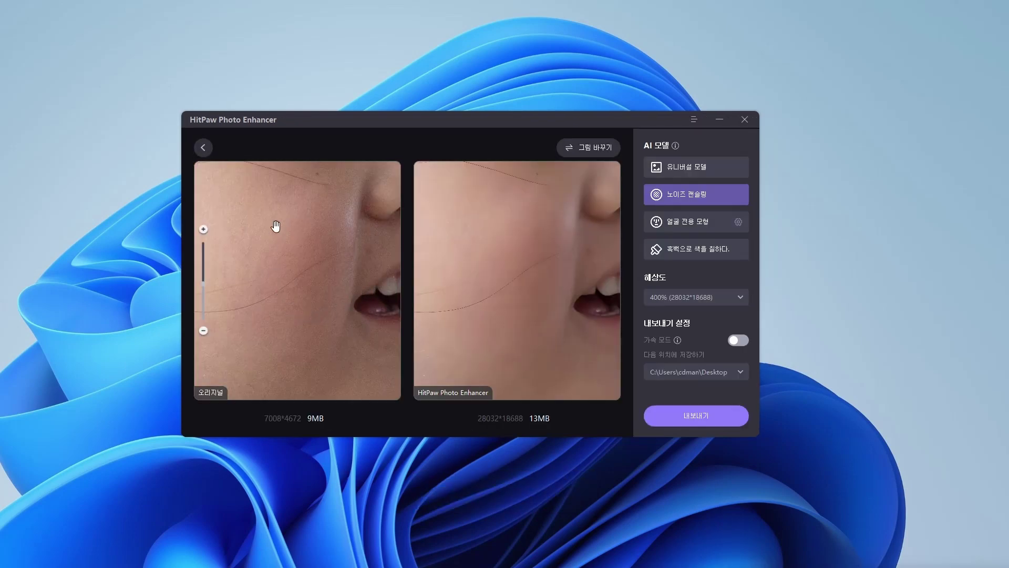
Step: Pan the before/after comparison across the eye, nose, cheek, mouth and chin to inspect skin noise
{"action": "mouse_move", "coordinate": [563, 293]}
{"action": "left_mouse_down"}
{"action": "mouse_move", "coordinate": [495, 315]}
{"action": "mouse_move", "coordinate": [533, 308]}
{"action": "mouse_move", "coordinate": [563, 331]}
{"action": "left_mouse_up"}
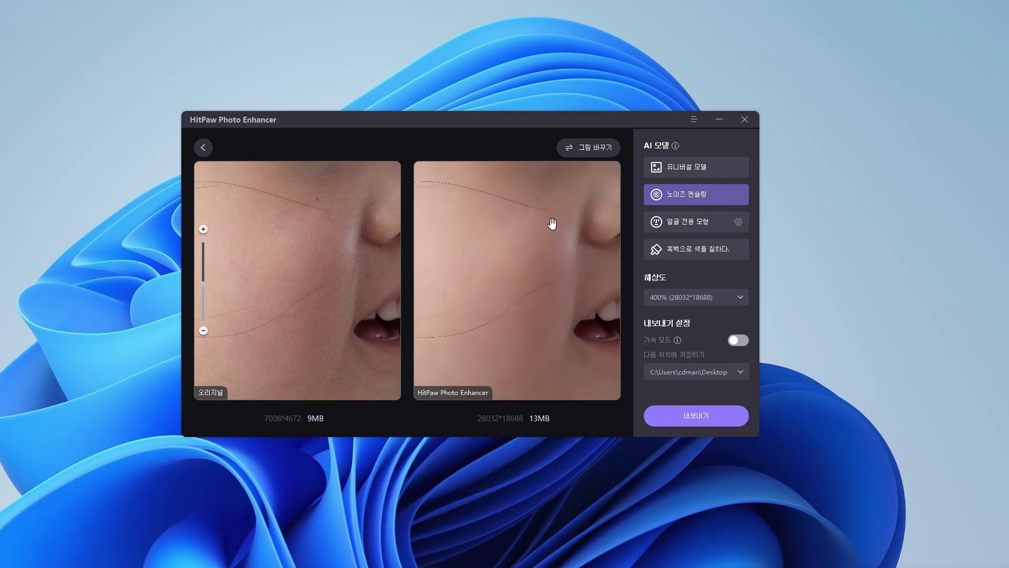
{"action": "mouse_move", "coordinate": [550, 225]}
{"action": "left_mouse_down"}
{"action": "mouse_move", "coordinate": [500, 342]}
{"action": "mouse_move", "coordinate": [562, 272]}
{"action": "mouse_move", "coordinate": [516, 299]}
{"action": "left_mouse_up"}
{"action": "mouse_move", "coordinate": [549, 259]}
{"action": "left_mouse_down"}
{"action": "mouse_move", "coordinate": [509, 338]}
{"action": "mouse_move", "coordinate": [513, 295]}
{"action": "left_mouse_up"}
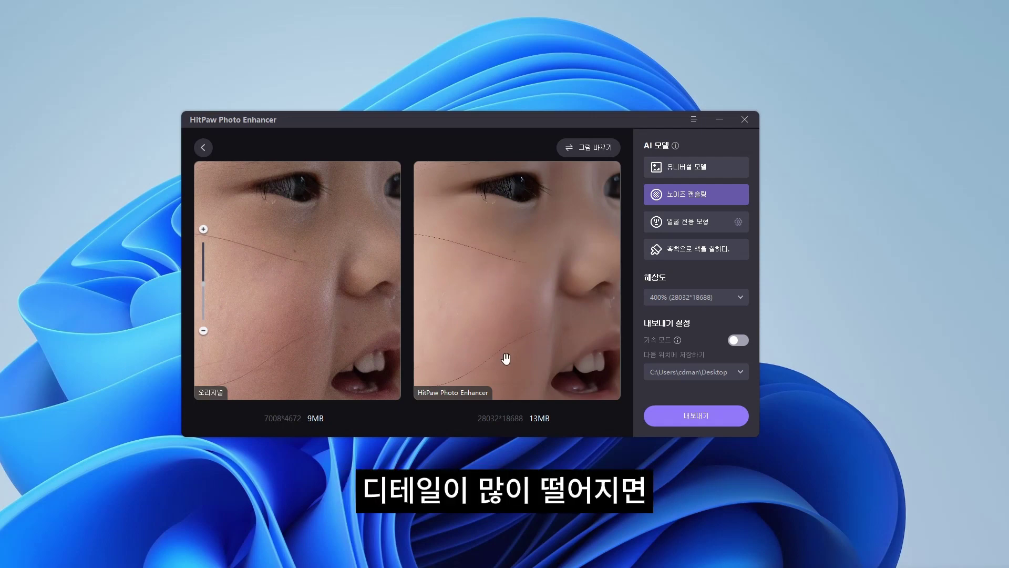
{"action": "mouse_move", "coordinate": [505, 358]}
{"action": "left_mouse_down"}
{"action": "mouse_move", "coordinate": [568, 241]}
{"action": "mouse_move", "coordinate": [507, 345]}
{"action": "mouse_move", "coordinate": [562, 304]}
{"action": "left_mouse_up"}
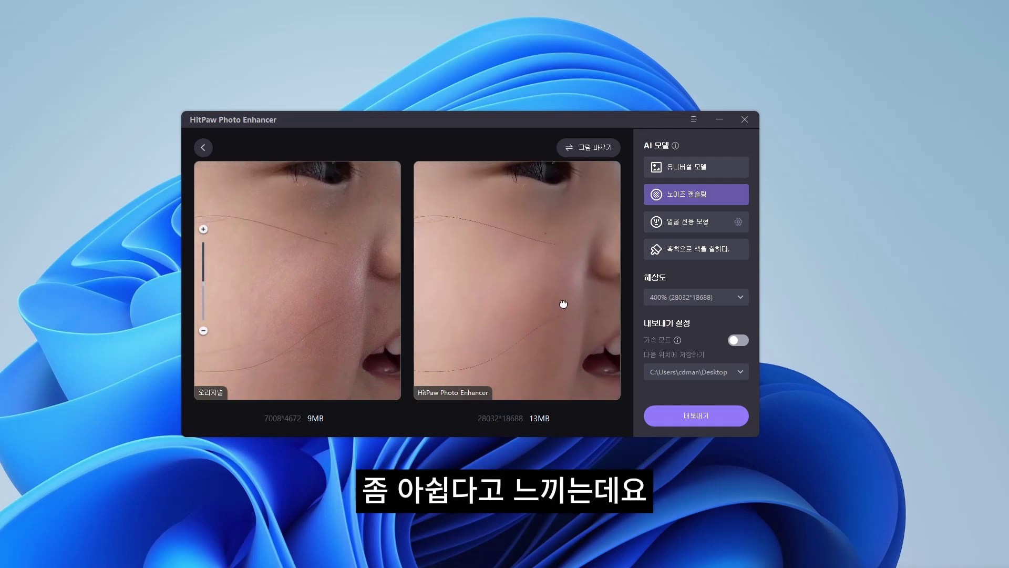
{"action": "left_click_drag", "start_coordinate": [520, 347], "coordinate": [525, 288]}
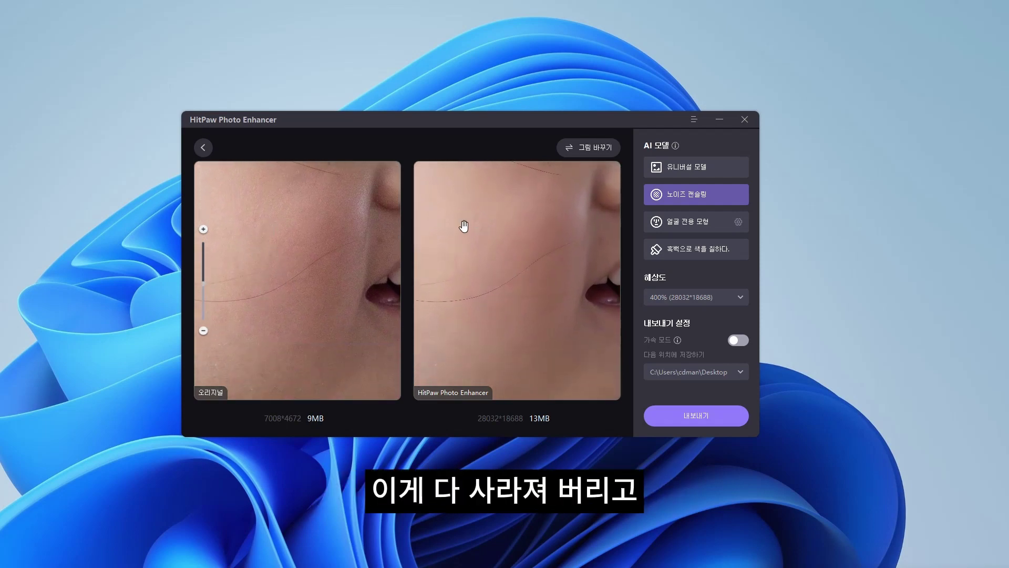
{"action": "left_click_drag", "start_coordinate": [500, 285], "coordinate": [454, 263]}
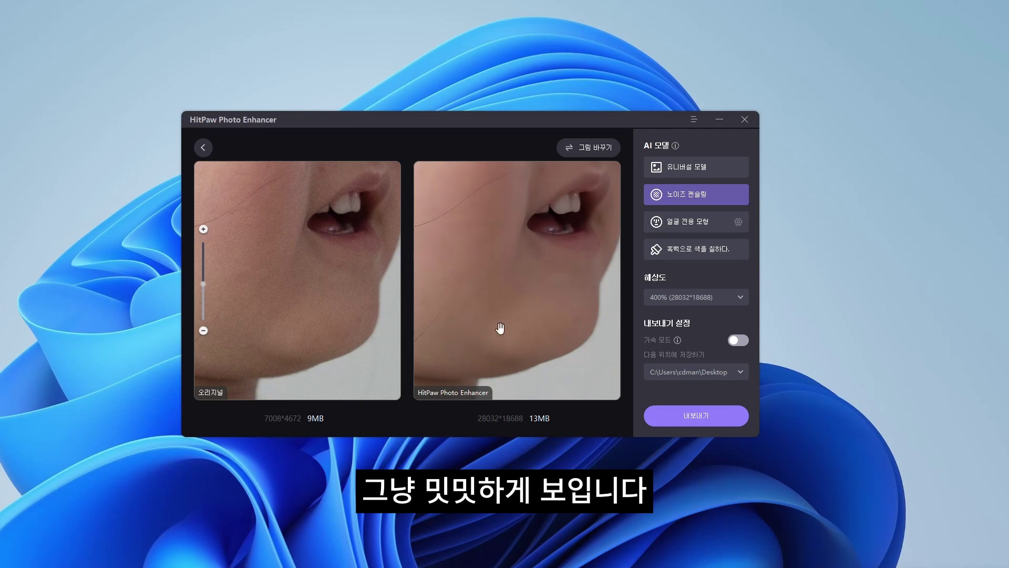
{"action": "scroll", "coordinate": [554, 286], "scroll_direction": "up", "scroll_amount": 2}
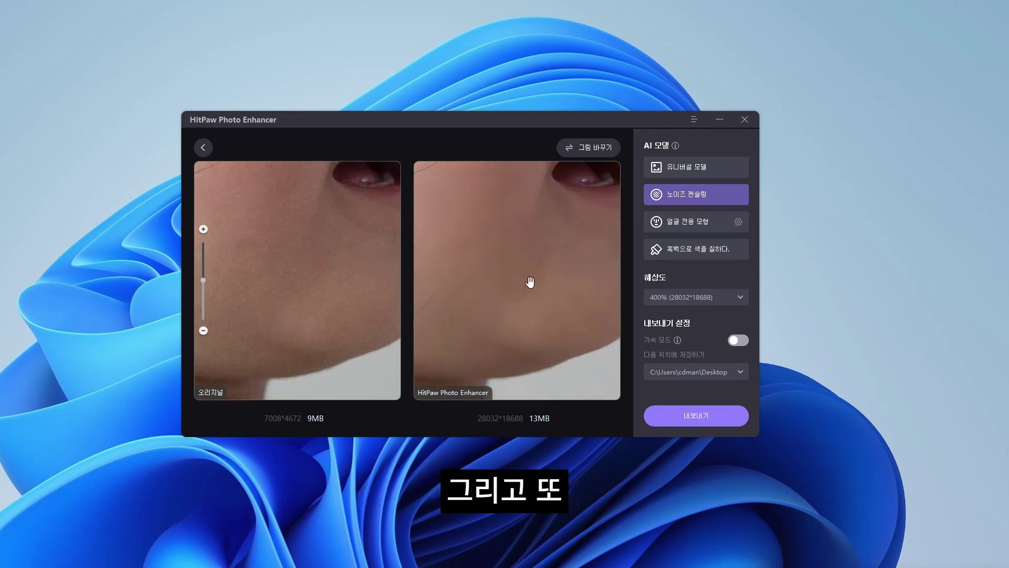
{"action": "left_click_drag", "start_coordinate": [502, 239], "coordinate": [459, 261]}
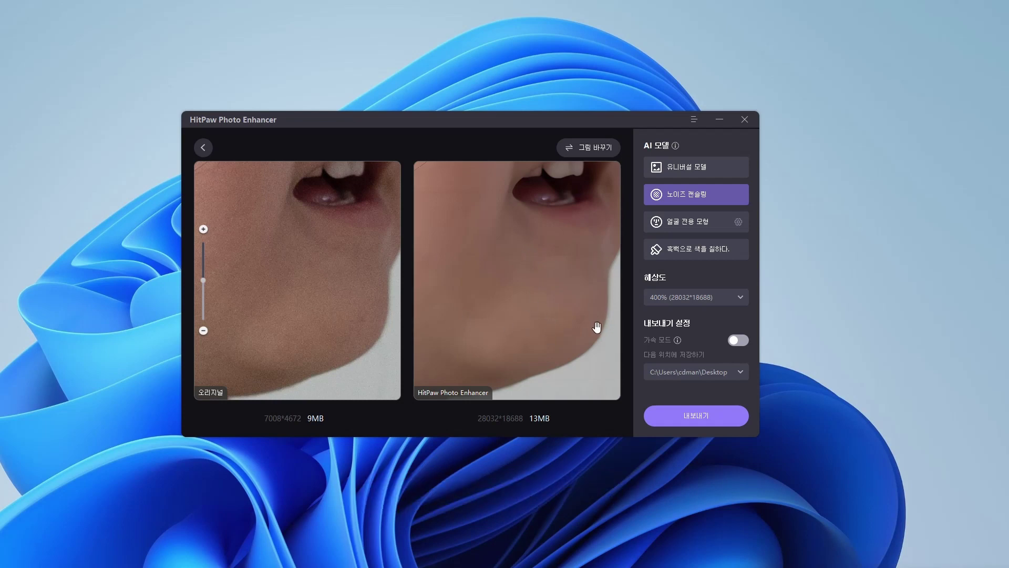
{"action": "scroll", "coordinate": [515, 225], "scroll_direction": "up", "scroll_amount": 3}
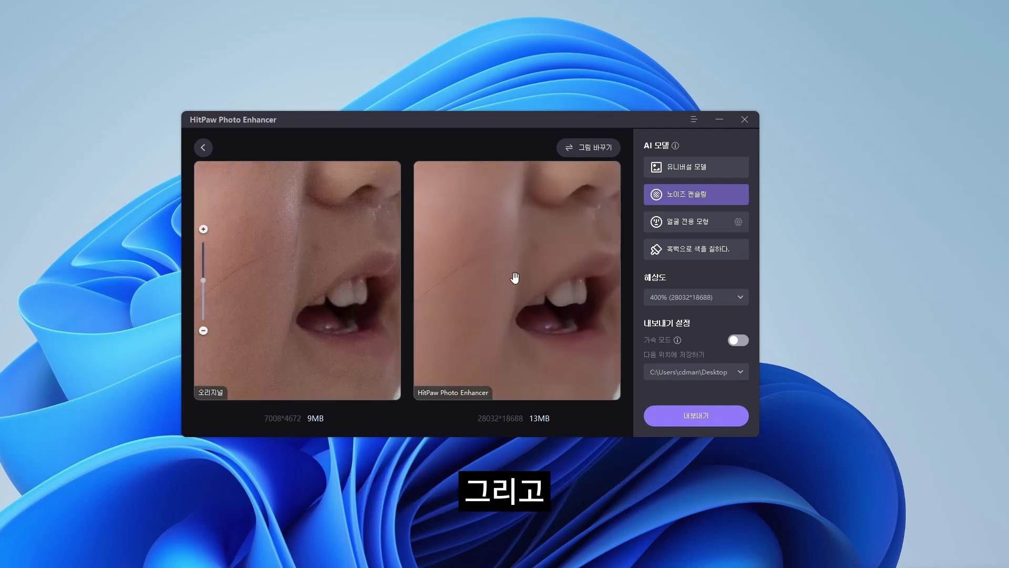
{"action": "mouse_move", "coordinate": [515, 278]}
{"action": "left_mouse_down"}
{"action": "mouse_move", "coordinate": [574, 343]}
{"action": "mouse_move", "coordinate": [583, 307]}
{"action": "left_mouse_up"}
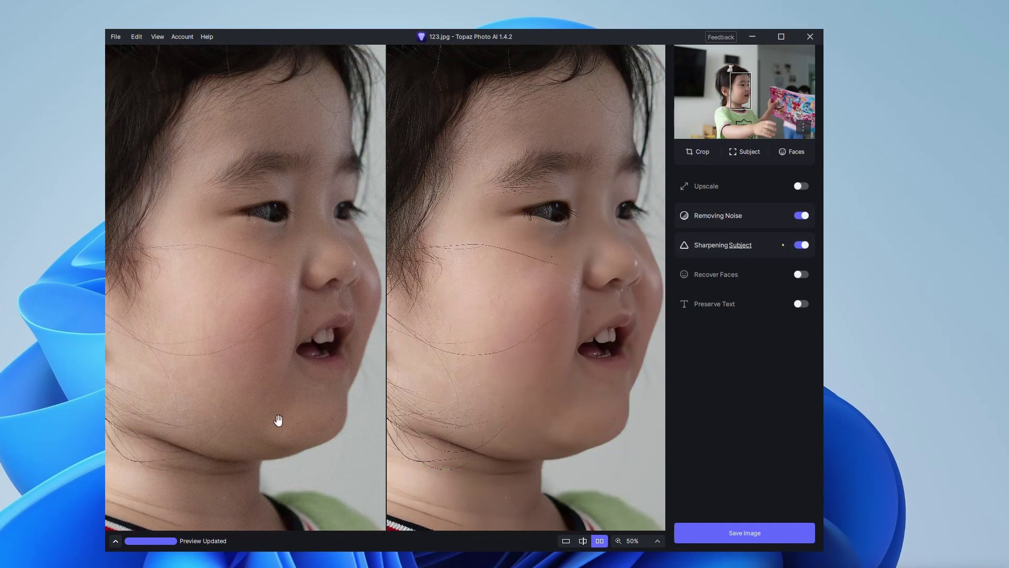
Step: Zoom the side-by-side comparison to 100% and pan across the eye, cheek, nose and mouth
{"action": "left_click", "coordinate": [647, 544]}
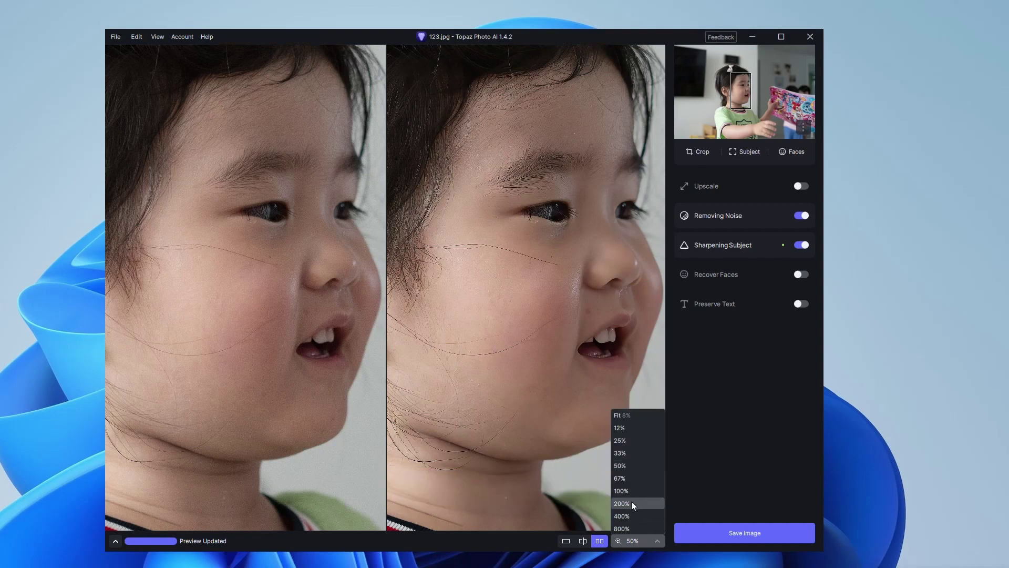
{"action": "left_click", "coordinate": [632, 493]}
{"action": "left_click_drag", "start_coordinate": [425, 254], "coordinate": [277, 378]}
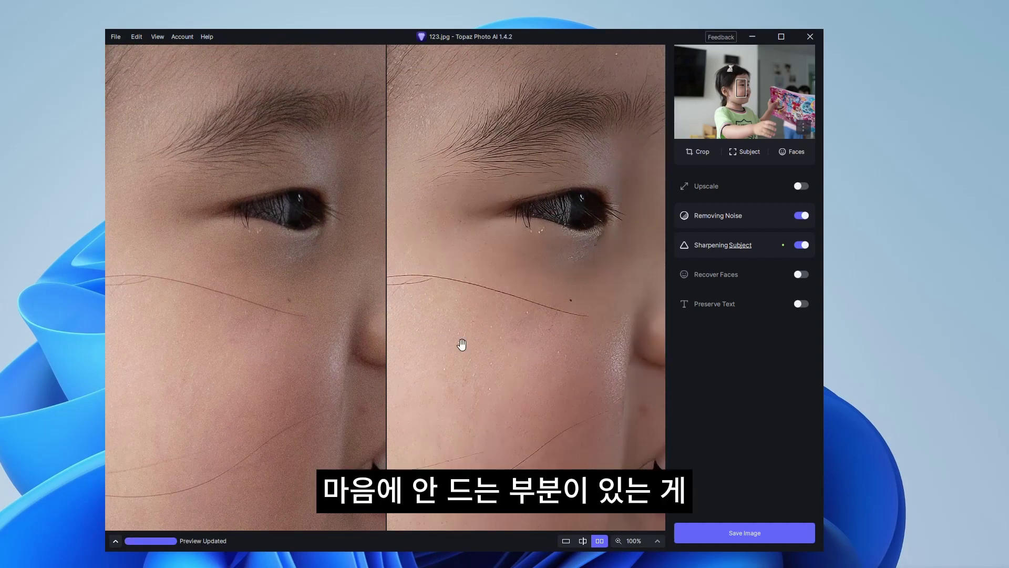
{"action": "left_click_drag", "start_coordinate": [534, 376], "coordinate": [462, 352]}
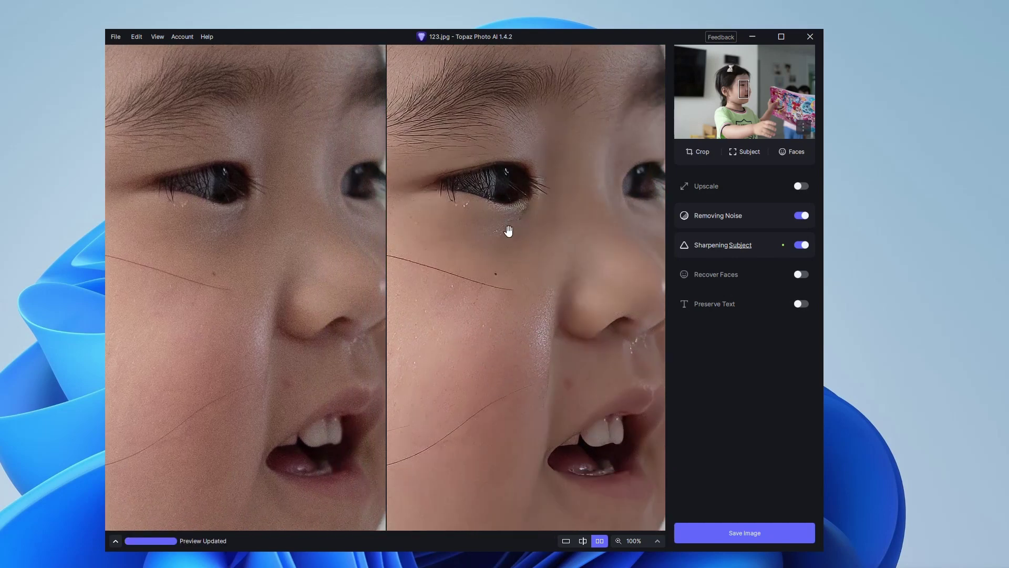
{"action": "left_click_drag", "start_coordinate": [507, 228], "coordinate": [512, 263]}
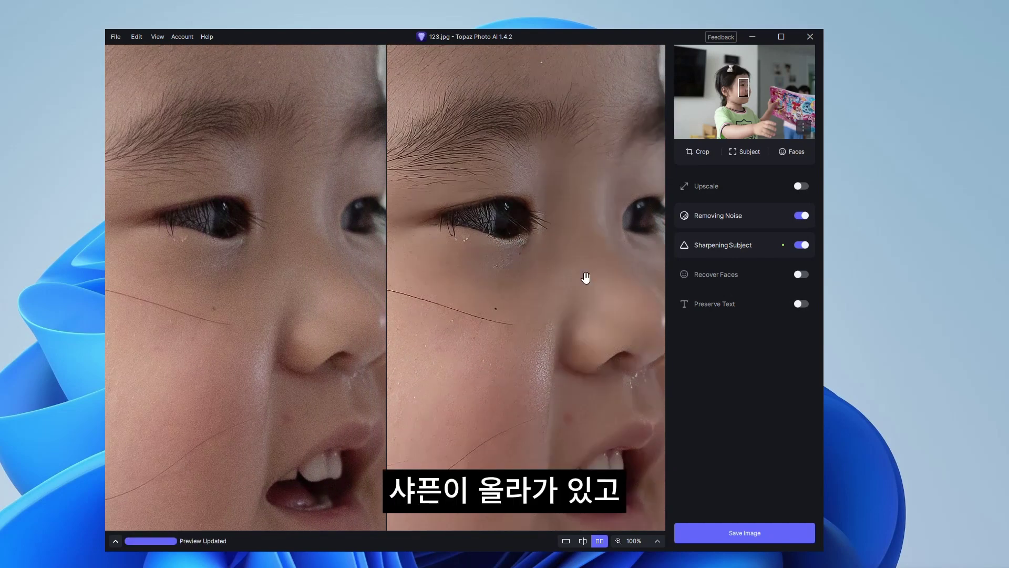
Step: Turn off Sharpening and pan the preview across cheek, chin and eye to judge denoising alone
{"action": "left_click", "coordinate": [801, 245]}
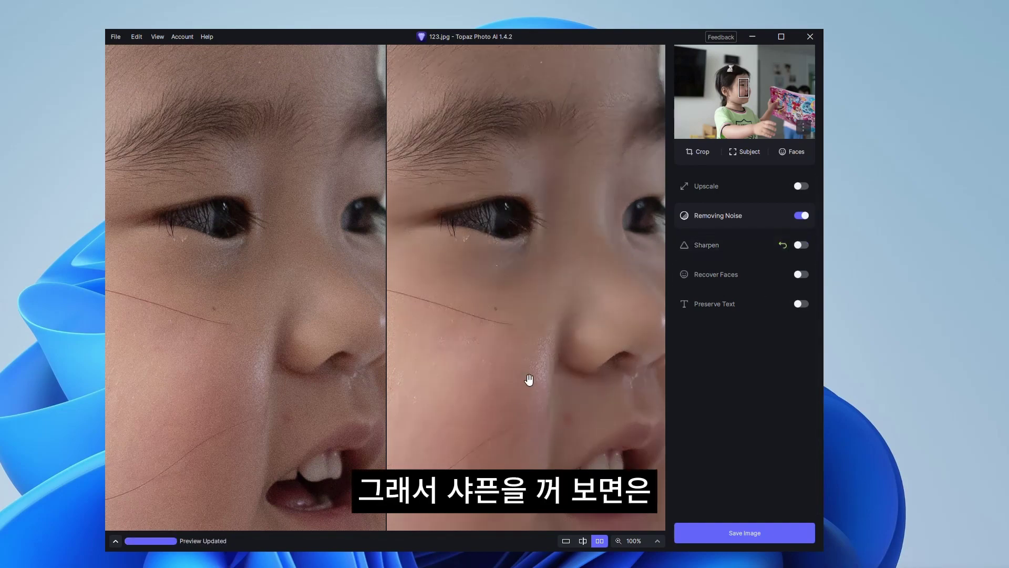
{"action": "left_click_drag", "start_coordinate": [489, 397], "coordinate": [540, 290]}
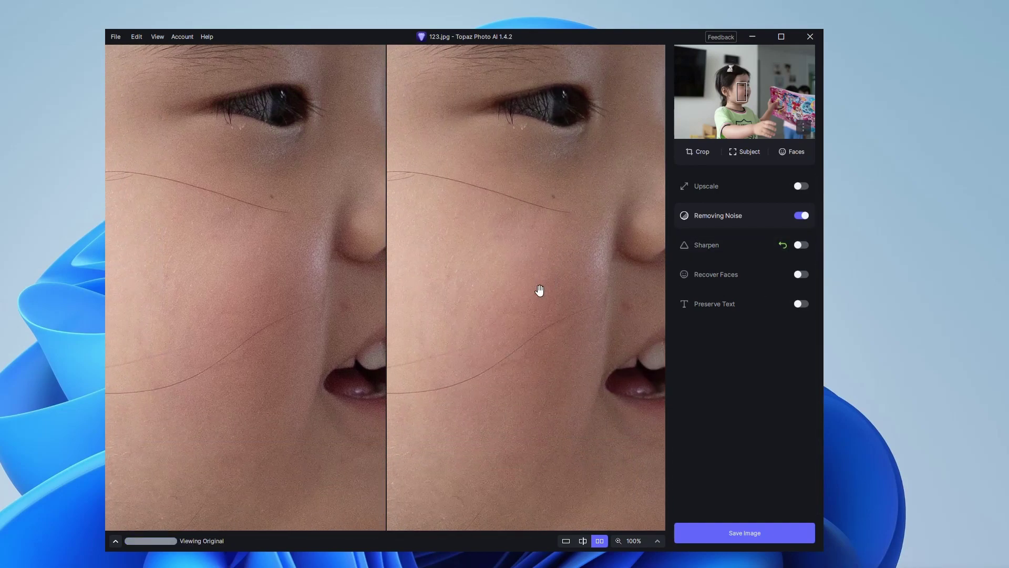
{"action": "left_click_drag", "start_coordinate": [512, 387], "coordinate": [531, 324]}
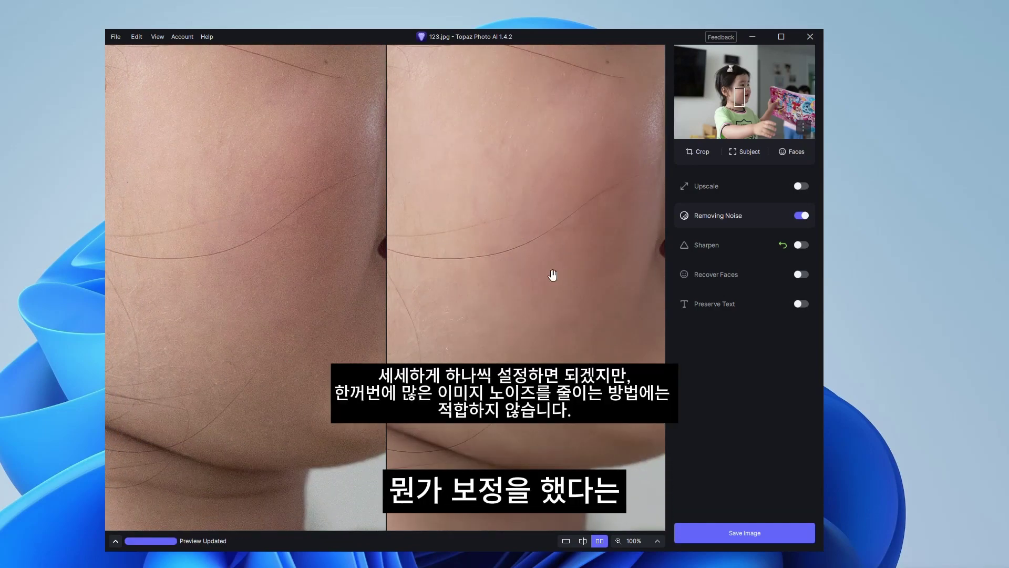
{"action": "left_click_drag", "start_coordinate": [333, 205], "coordinate": [306, 364]}
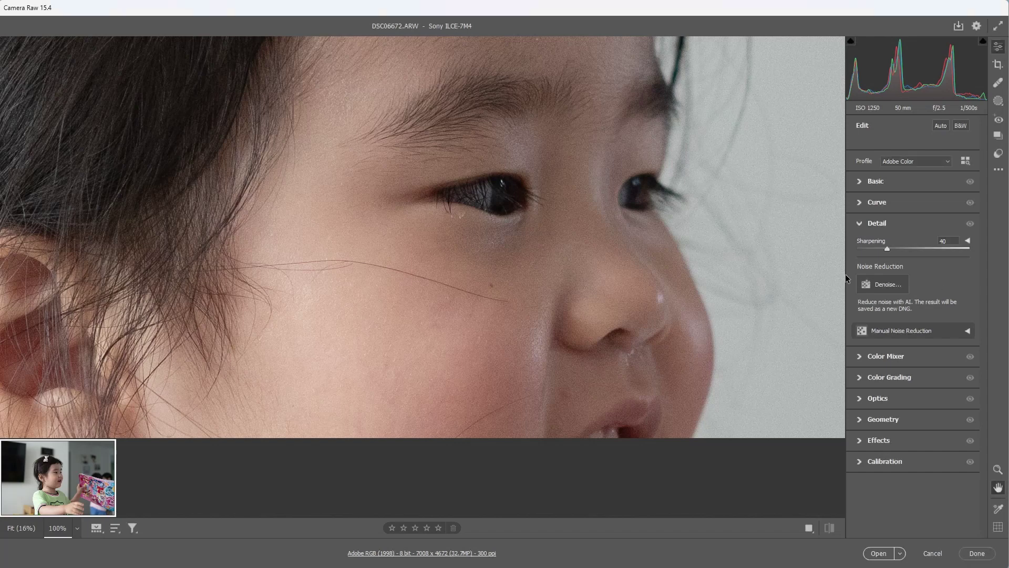
{"action": "left_click", "coordinate": [886, 288]}
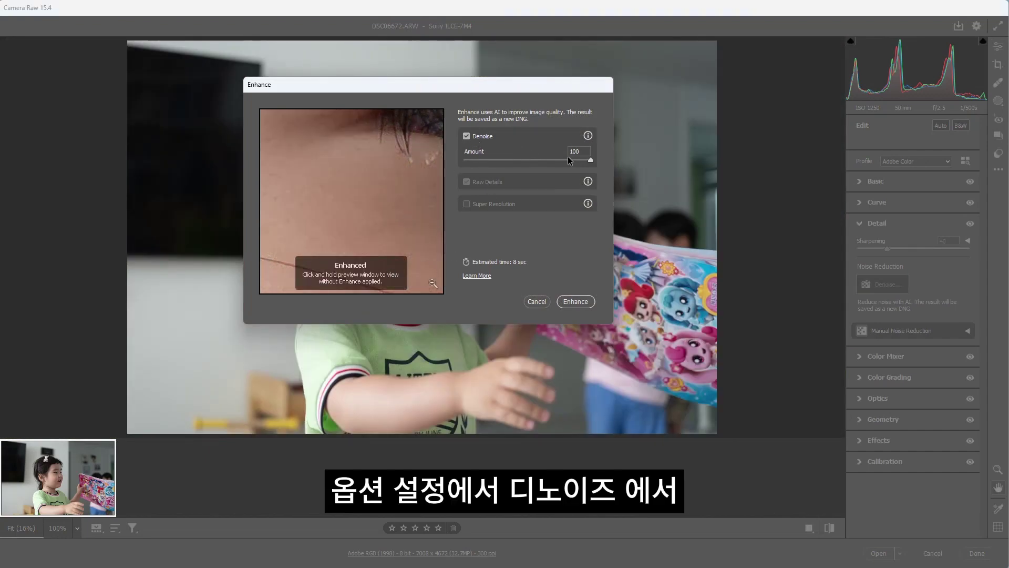
{"action": "left_click_drag", "start_coordinate": [591, 160], "coordinate": [546, 159]}
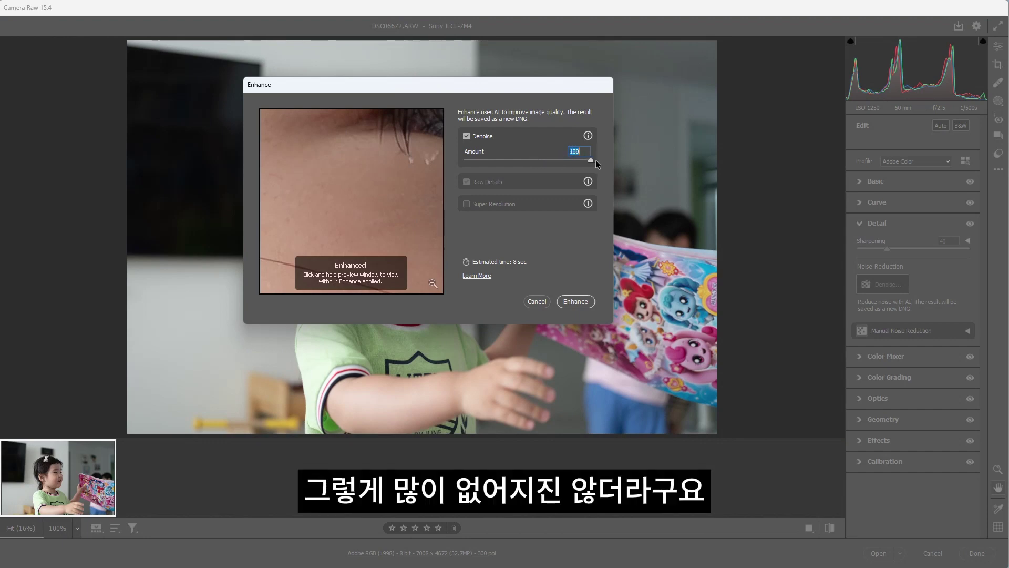
{"action": "left_click", "coordinate": [571, 304]}
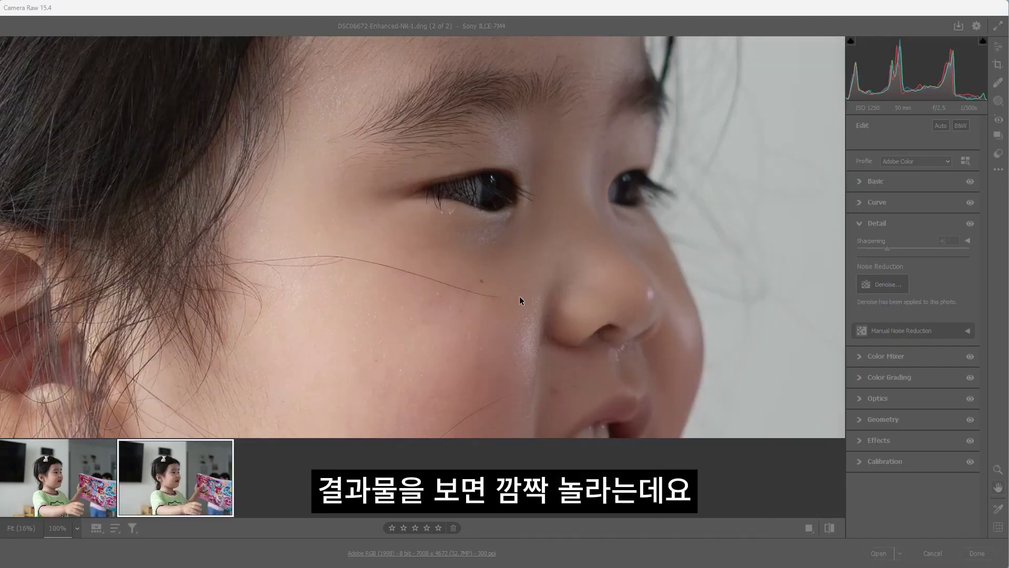
{"action": "mouse_move", "coordinate": [500, 329]}
{"action": "left_mouse_down"}
{"action": "mouse_move", "coordinate": [441, 219]}
{"action": "mouse_move", "coordinate": [407, 209]}
{"action": "left_mouse_up"}
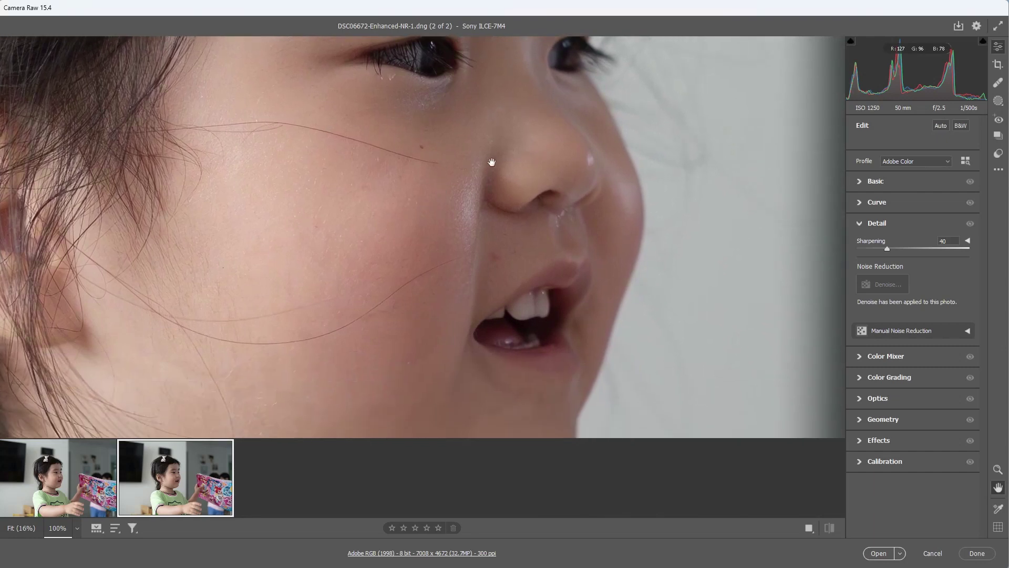
{"action": "mouse_move", "coordinate": [509, 318]}
{"action": "left_mouse_down"}
{"action": "mouse_move", "coordinate": [705, 205]}
{"action": "mouse_move", "coordinate": [549, 351]}
{"action": "left_mouse_up"}
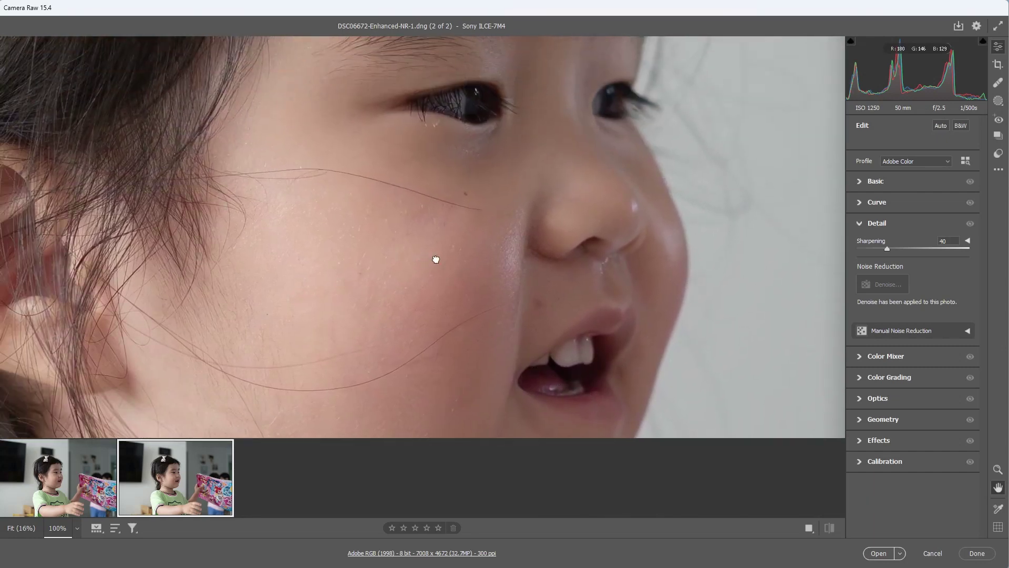
{"action": "left_click_drag", "start_coordinate": [436, 259], "coordinate": [529, 147]}
{"action": "left_click_drag", "start_coordinate": [510, 280], "coordinate": [426, 265]}
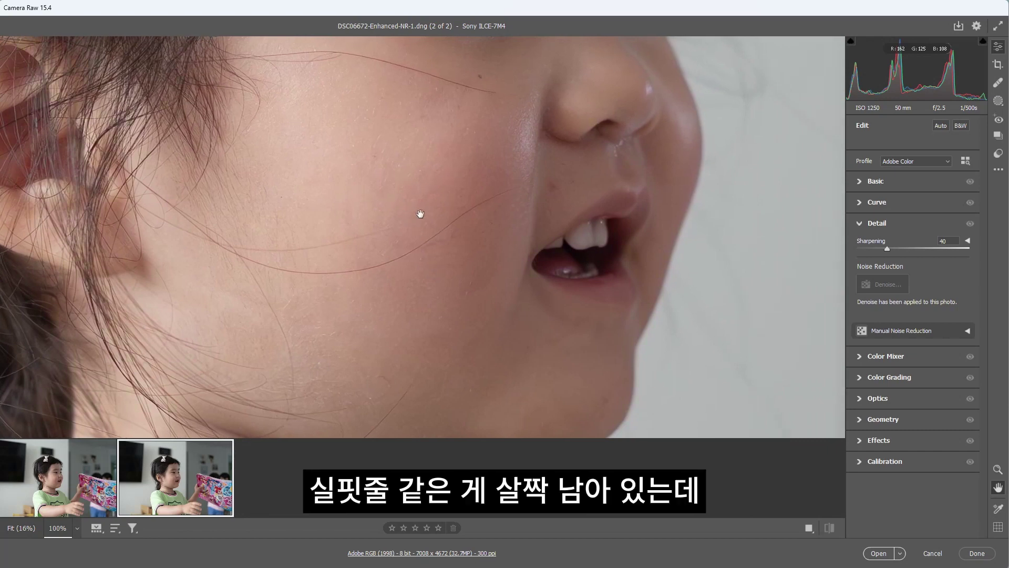
{"action": "mouse_move", "coordinate": [457, 235]}
{"action": "left_mouse_down"}
{"action": "mouse_move", "coordinate": [374, 225]}
{"action": "mouse_move", "coordinate": [444, 250]}
{"action": "left_mouse_up"}
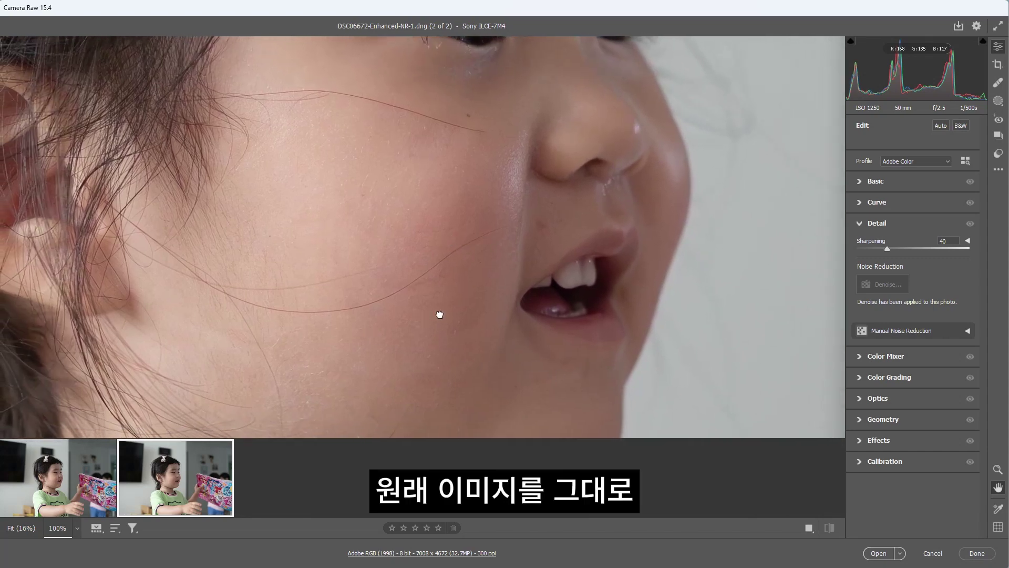
{"action": "left_click_drag", "start_coordinate": [439, 315], "coordinate": [568, 275]}
{"action": "mouse_move", "coordinate": [299, 194]}
{"action": "left_mouse_down"}
{"action": "mouse_move", "coordinate": [461, 300]}
{"action": "mouse_move", "coordinate": [527, 311]}
{"action": "left_mouse_up"}
{"action": "mouse_move", "coordinate": [531, 188]}
{"action": "left_mouse_down"}
{"action": "mouse_move", "coordinate": [423, 370]}
{"action": "mouse_move", "coordinate": [331, 257]}
{"action": "mouse_move", "coordinate": [349, 151]}
{"action": "mouse_move", "coordinate": [364, 142]}
{"action": "left_mouse_up"}
{"action": "mouse_move", "coordinate": [420, 327]}
{"action": "left_mouse_down"}
{"action": "mouse_move", "coordinate": [499, 180]}
{"action": "mouse_move", "coordinate": [410, 255]}
{"action": "mouse_move", "coordinate": [530, 302]}
{"action": "left_mouse_up"}
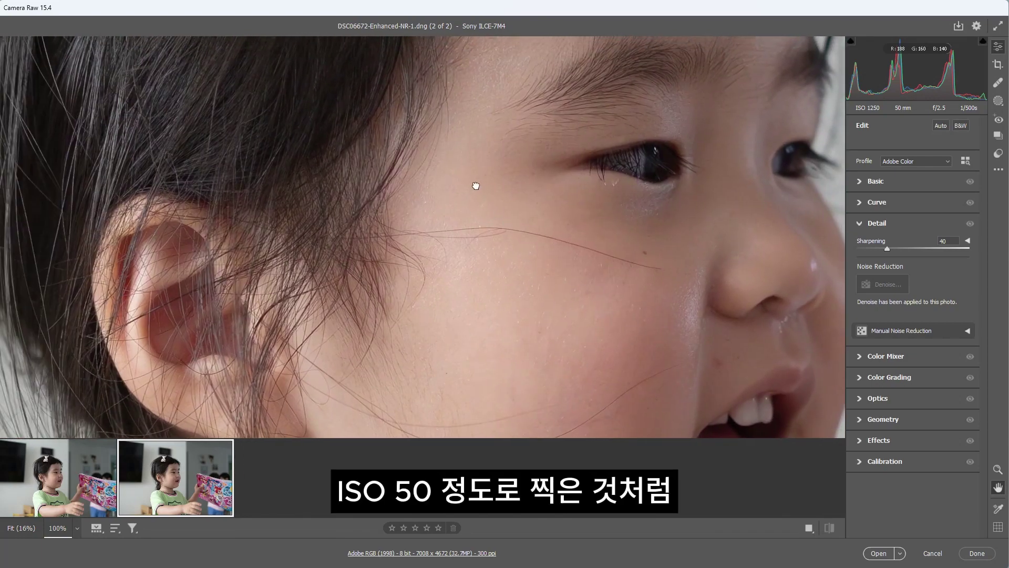
{"action": "left_click_drag", "start_coordinate": [478, 185], "coordinate": [356, 353]}
{"action": "mouse_move", "coordinate": [506, 301]}
{"action": "left_mouse_down"}
{"action": "mouse_move", "coordinate": [401, 336]}
{"action": "mouse_move", "coordinate": [304, 349]}
{"action": "mouse_move", "coordinate": [302, 300]}
{"action": "left_mouse_up"}
Step: Show the original noisy ARW from the filmstrip and pan across the face to compare
{"action": "left_click", "coordinate": [76, 479]}
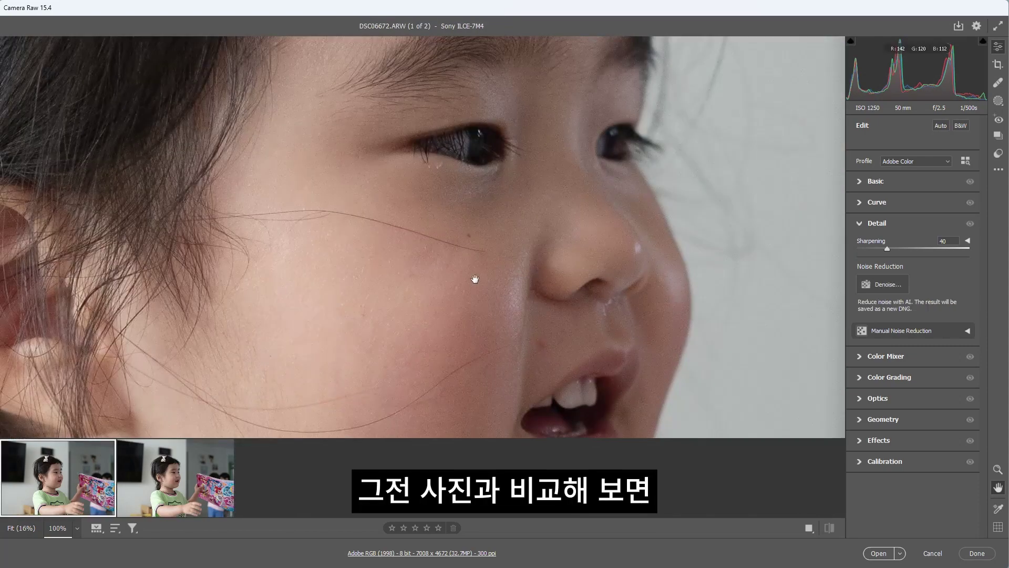
{"action": "mouse_move", "coordinate": [476, 278]}
{"action": "left_mouse_down"}
{"action": "mouse_move", "coordinate": [530, 338]}
{"action": "mouse_move", "coordinate": [504, 293]}
{"action": "left_mouse_up"}
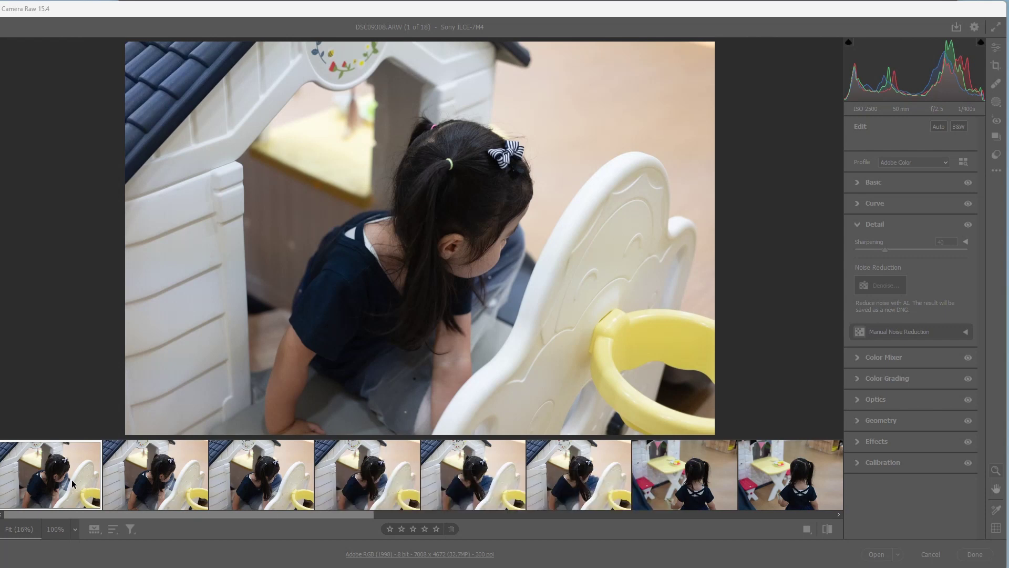
Step: Select all 18 playground photos with Ctrl+A and bring up the Denoise dialog at amount 100
{"action": "left_click", "coordinate": [168, 480]}
{"action": "mouse_move", "coordinate": [156, 475]}
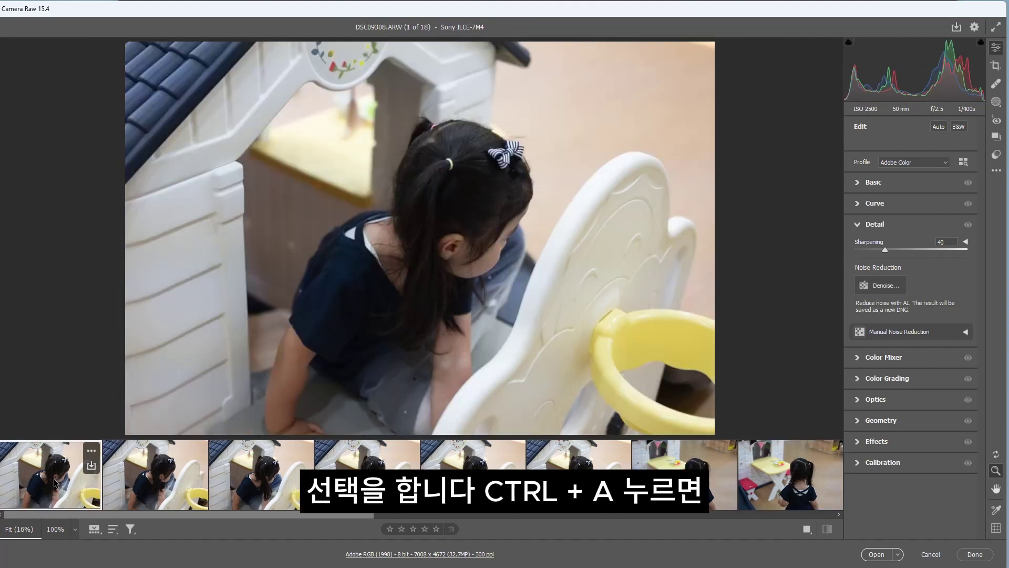
{"action": "key", "text": "ctrl+a"}
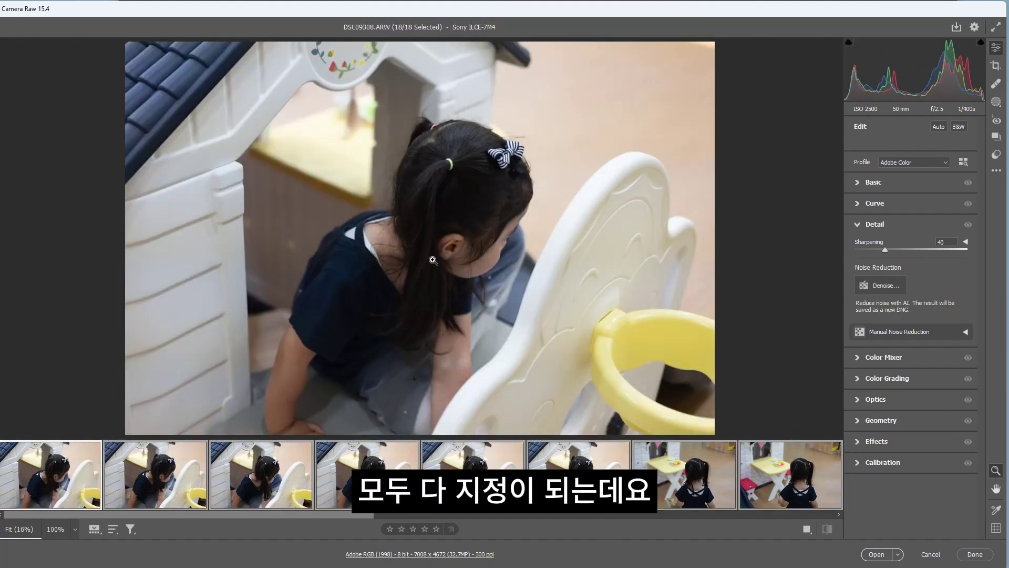
{"action": "left_click", "coordinate": [891, 289]}
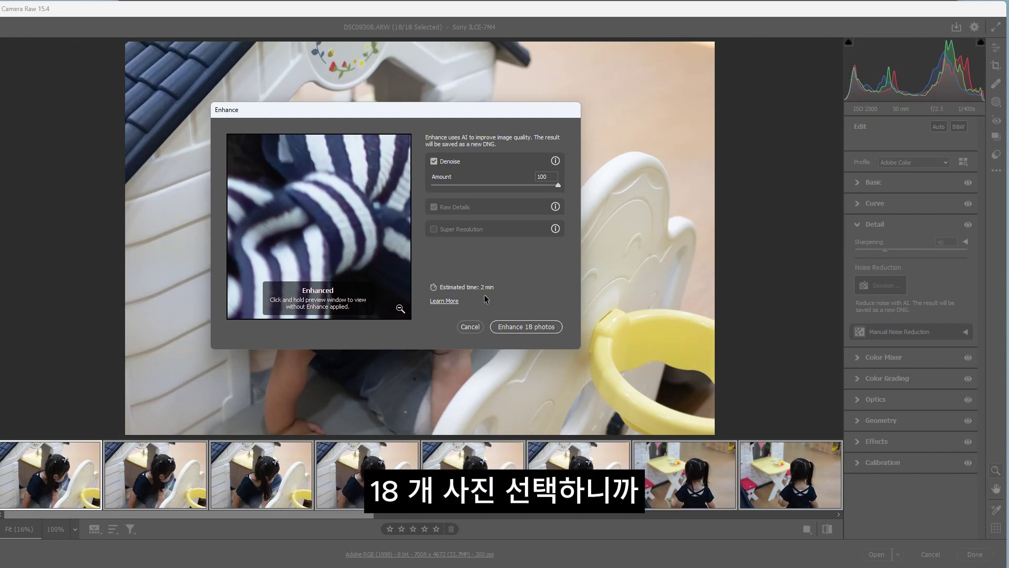
Step: Enhance all 18 selected photos with AI Denoise to create new DNG files
{"action": "left_click", "coordinate": [526, 327]}
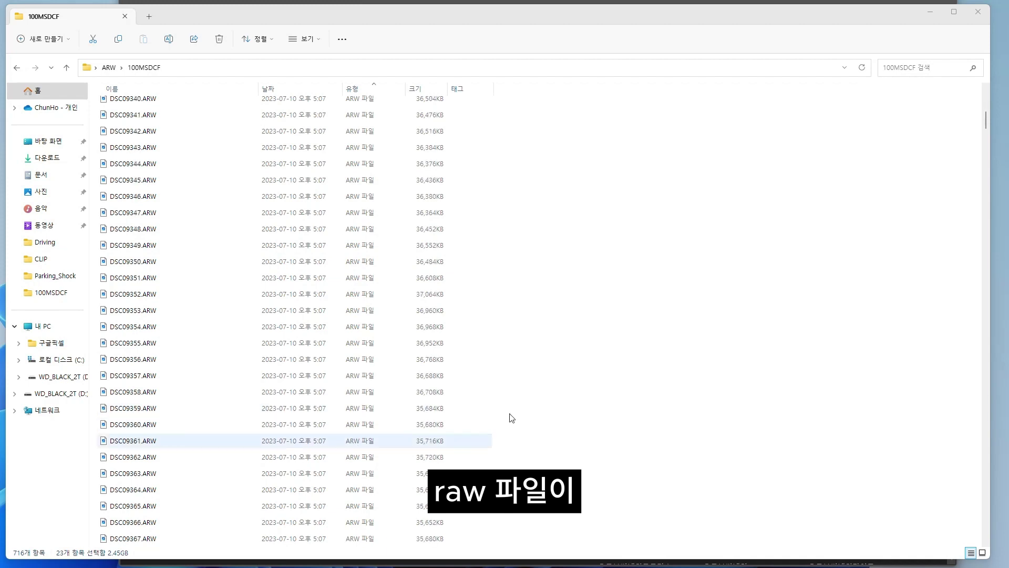
Step: Select the 23 Enhanced-NR DNG files and drag them onto Photoshop to open in Camera Raw
{"action": "left_click_drag", "start_coordinate": [987, 124], "coordinate": [987, 533]}
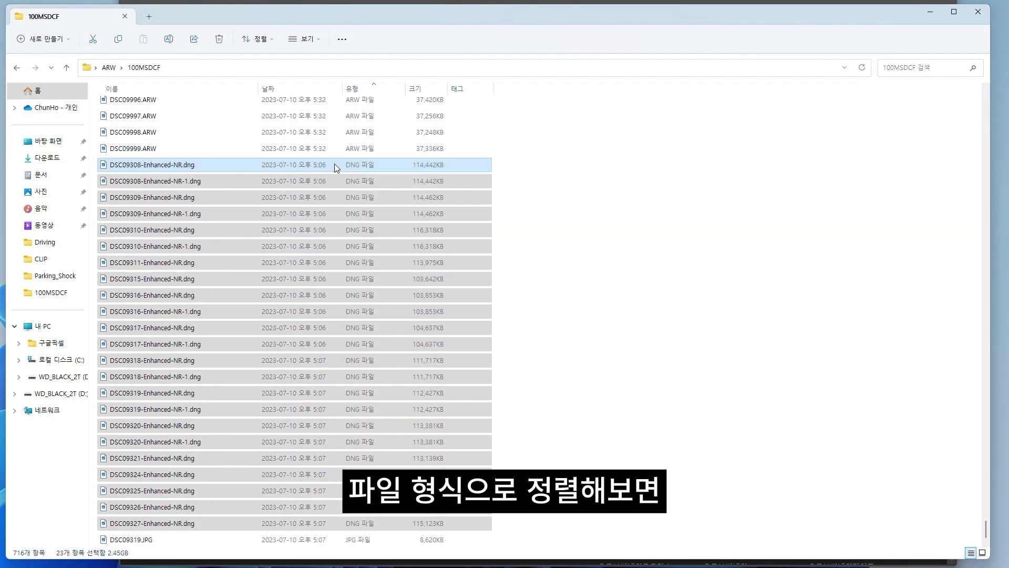
{"action": "left_click", "coordinate": [334, 164]}
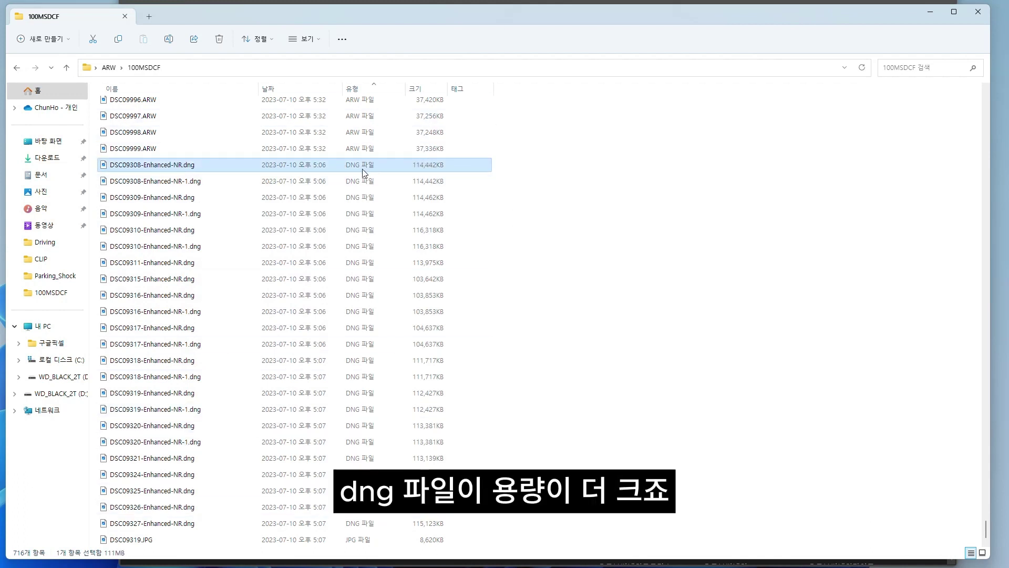
{"action": "left_click", "coordinate": [293, 523], "text": "shift"}
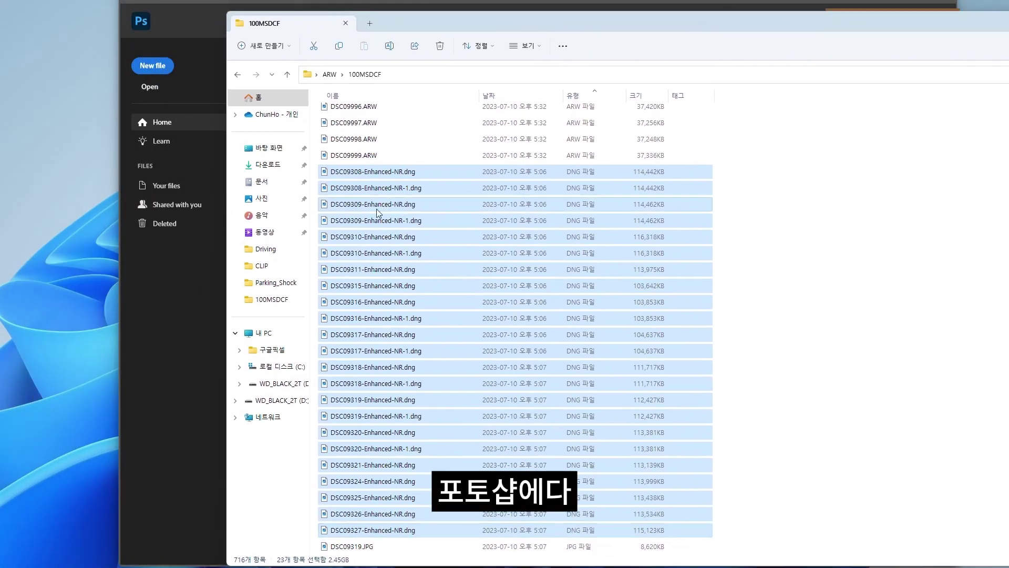
{"action": "mouse_move", "coordinate": [428, 163]}
{"action": "left_mouse_down"}
{"action": "mouse_move", "coordinate": [194, 320]}
{"action": "mouse_move", "coordinate": [211, 348]}
{"action": "left_mouse_up"}
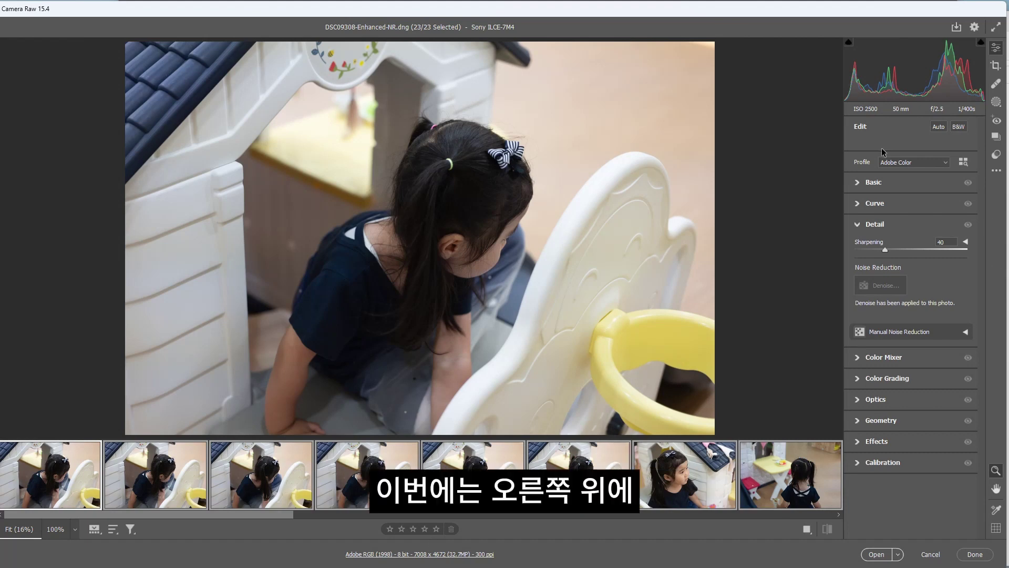
Step: Convert and Save all 23 photos as JPEG at Quality 10 (Maximum)
{"action": "left_click", "coordinate": [956, 30]}
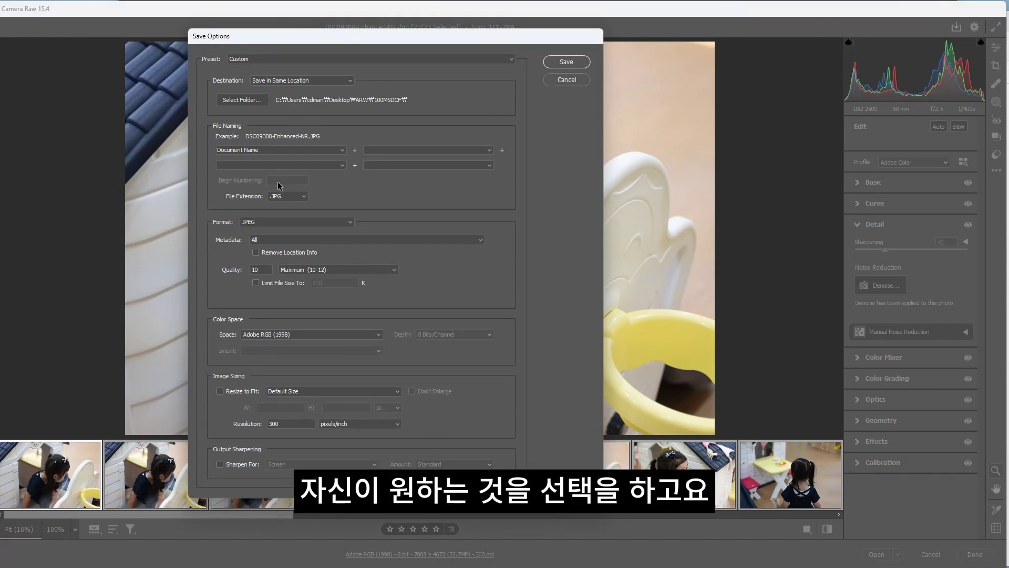
{"action": "left_click", "coordinate": [254, 223]}
{"action": "left_click", "coordinate": [263, 224]}
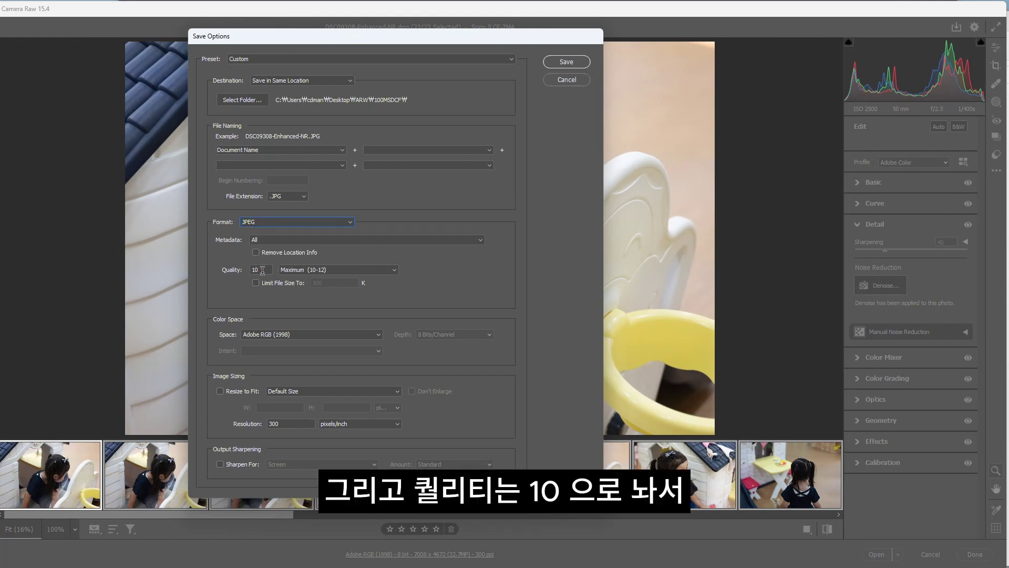
{"action": "left_click_drag", "start_coordinate": [262, 270], "coordinate": [247, 272]}
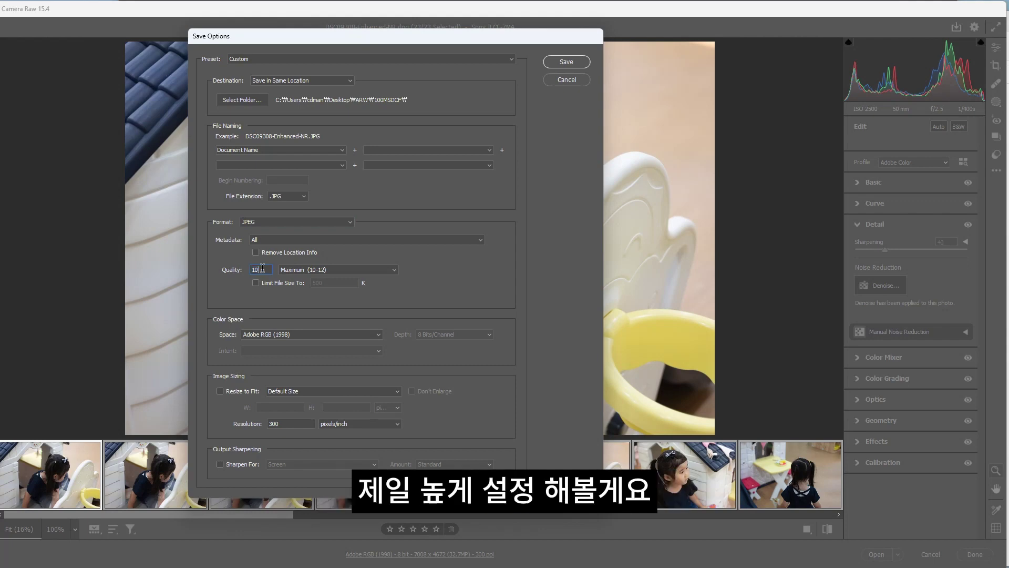
{"action": "left_click", "coordinate": [573, 64]}
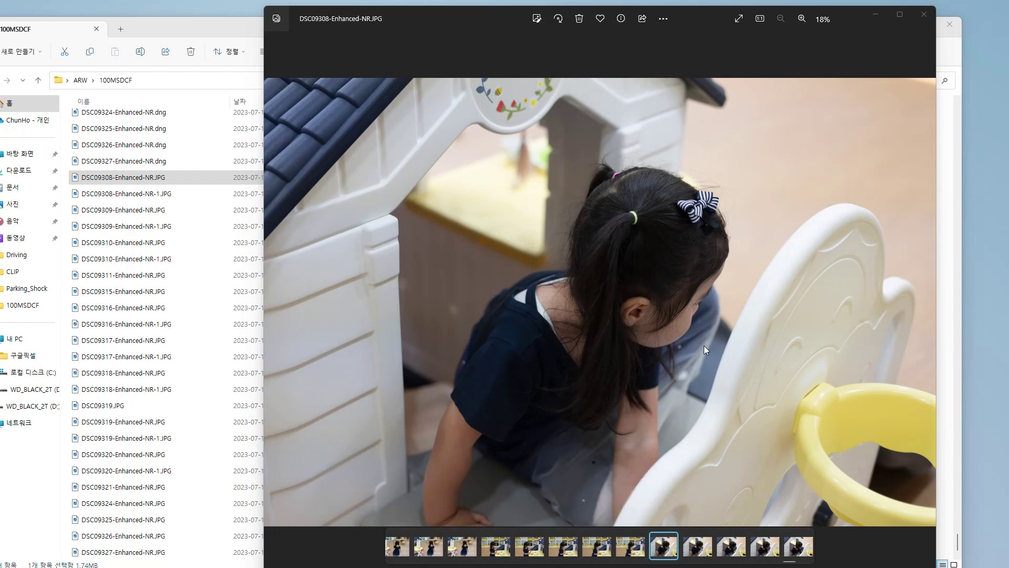
Step: Zoom the saved JPEG to 100% and pan from the ear to the shoulder, checking for leftover noise
{"action": "scroll", "coordinate": [704, 345], "scroll_direction": "up", "scroll_amount": 5}
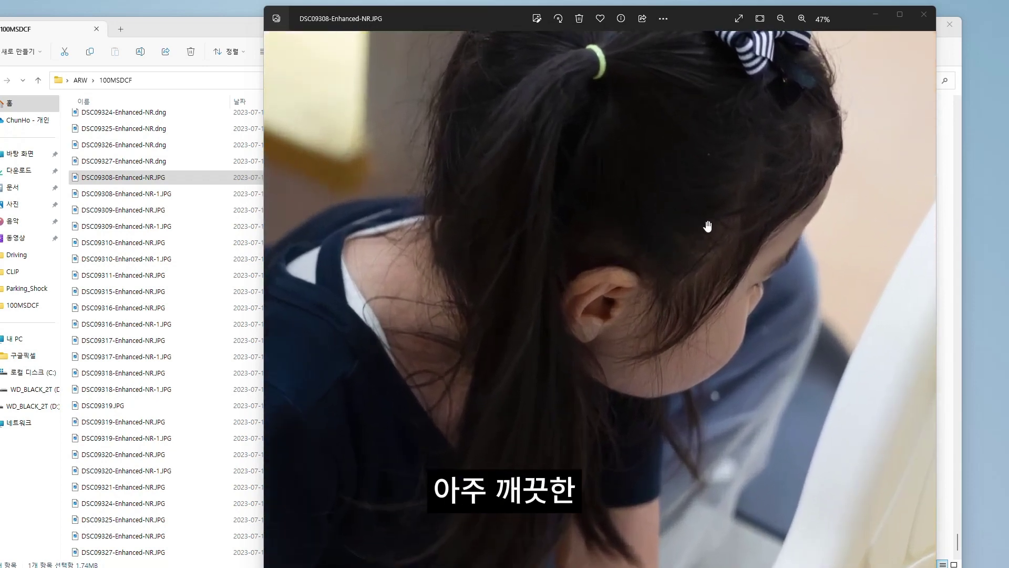
{"action": "scroll", "coordinate": [543, 417], "scroll_direction": "down", "scroll_amount": 2}
{"action": "scroll", "coordinate": [613, 419], "scroll_direction": "up", "scroll_amount": 1}
{"action": "scroll", "coordinate": [632, 412], "scroll_direction": "up", "scroll_amount": 3}
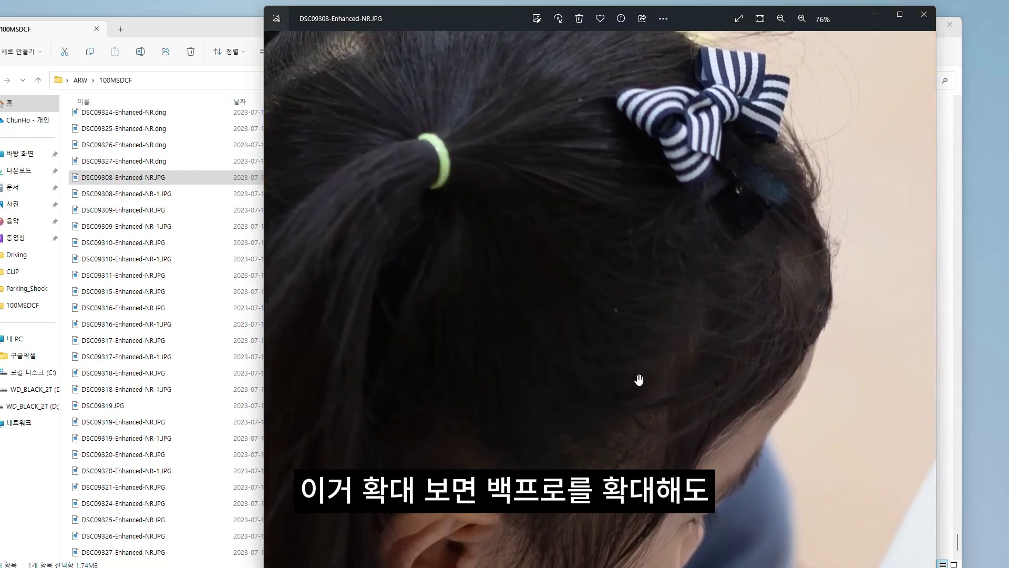
{"action": "scroll", "coordinate": [603, 408], "scroll_direction": "down", "scroll_amount": 1}
{"action": "scroll", "coordinate": [680, 417], "scroll_direction": "up", "scroll_amount": 2}
{"action": "scroll", "coordinate": [550, 269], "scroll_direction": "up", "scroll_amount": 1}
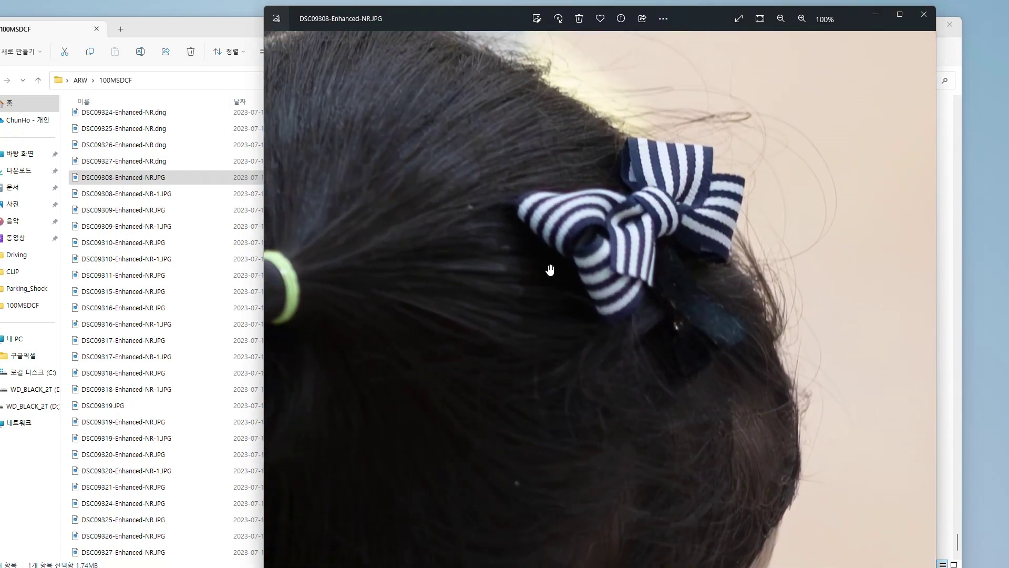
{"action": "scroll", "coordinate": [550, 269], "scroll_direction": "down", "scroll_amount": 2}
{"action": "scroll", "coordinate": [799, 504], "scroll_direction": "up", "scroll_amount": 1}
{"action": "scroll", "coordinate": [755, 174], "scroll_direction": "up", "scroll_amount": 1}
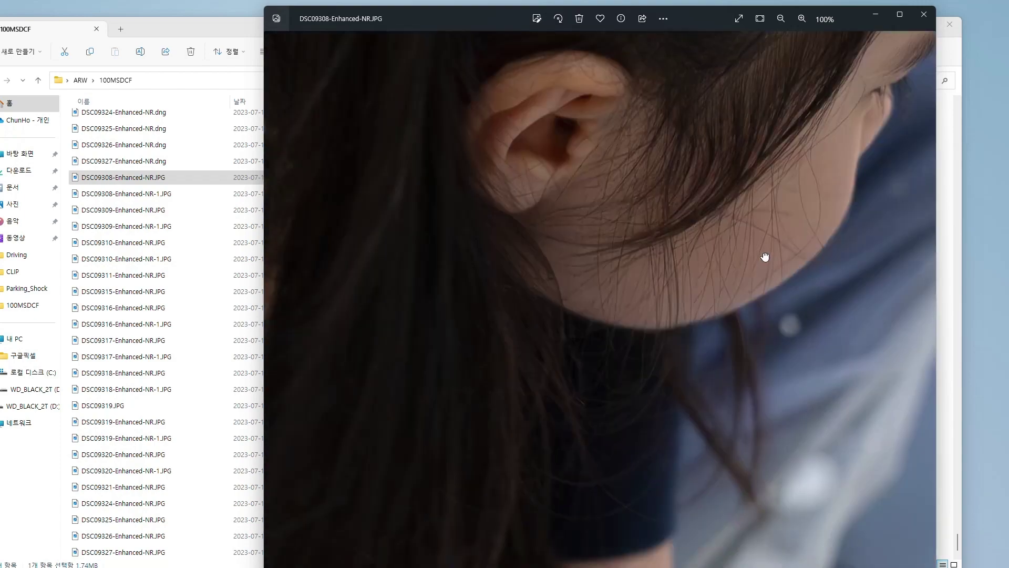
{"action": "mouse_move", "coordinate": [582, 354]}
{"action": "left_mouse_down"}
{"action": "mouse_move", "coordinate": [622, 421]}
{"action": "mouse_move", "coordinate": [651, 300]}
{"action": "mouse_move", "coordinate": [833, 215]}
{"action": "mouse_move", "coordinate": [667, 329]}
{"action": "mouse_move", "coordinate": [590, 349]}
{"action": "mouse_move", "coordinate": [430, 266]}
{"action": "mouse_move", "coordinate": [505, 452]}
{"action": "mouse_move", "coordinate": [633, 435]}
{"action": "left_mouse_up"}
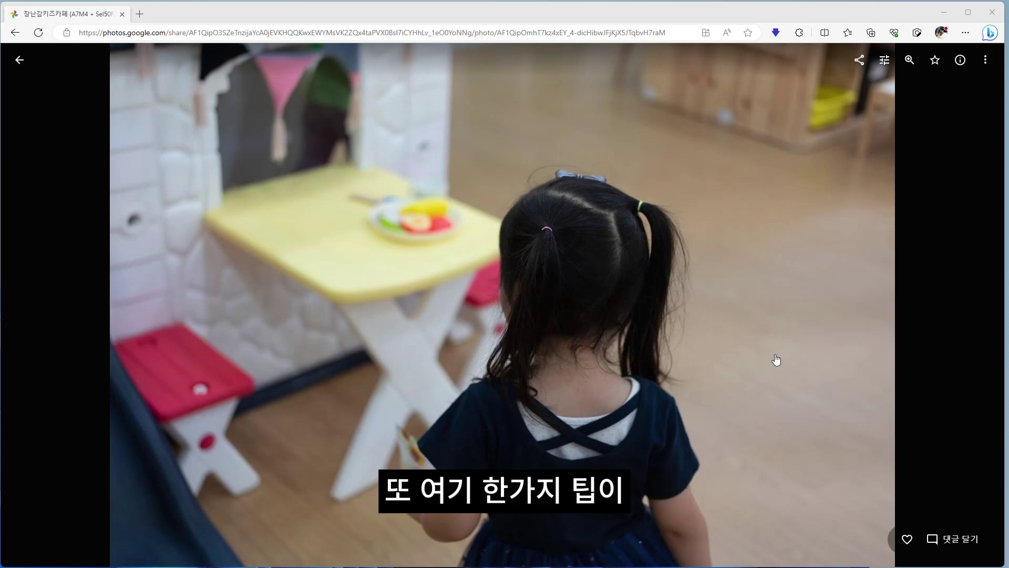
Step: Page forward three photos through the shared album's burst shots, then back two
{"action": "mouse_move", "coordinate": [975, 305]}
{"action": "left_click", "coordinate": [968, 309]}
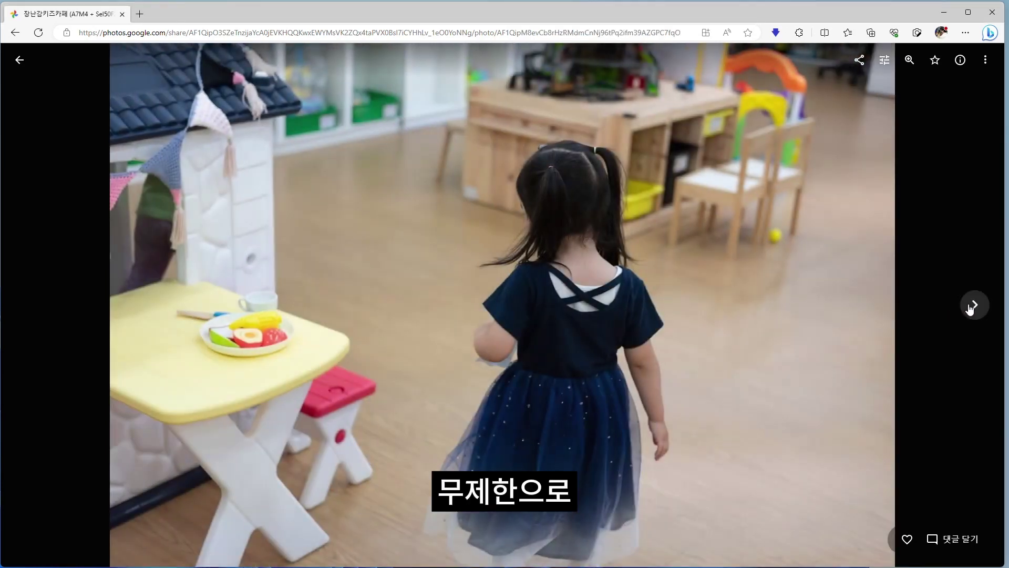
{"action": "left_click", "coordinate": [970, 311]}
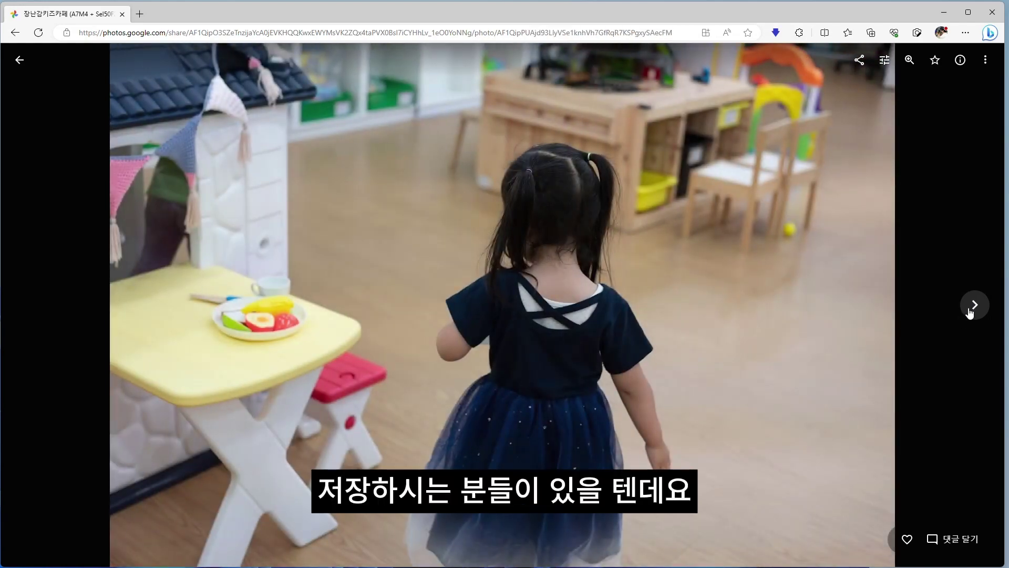
{"action": "left_click", "coordinate": [970, 311]}
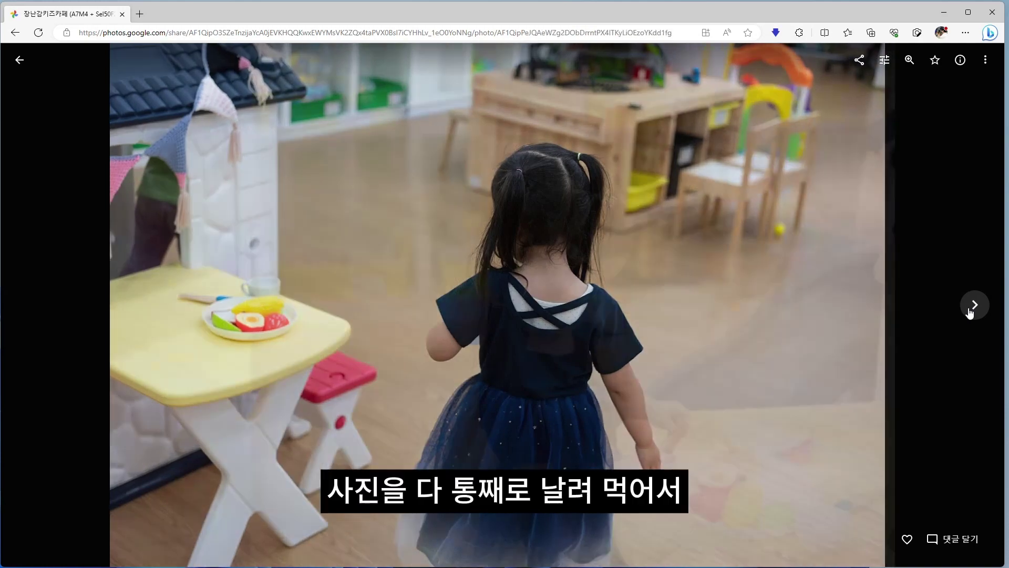
{"action": "left_click", "coordinate": [33, 306]}
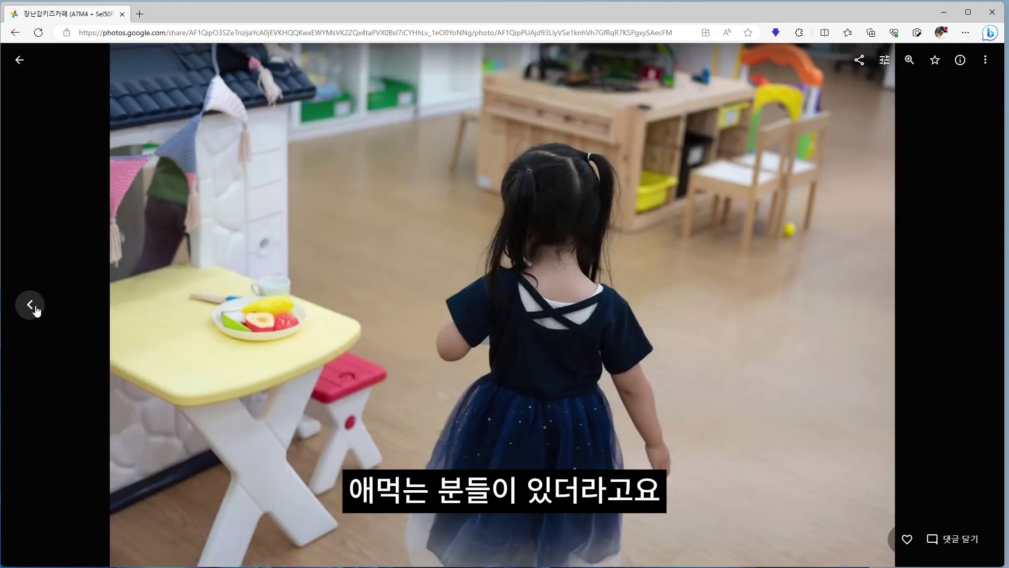
{"action": "left_click", "coordinate": [35, 308]}
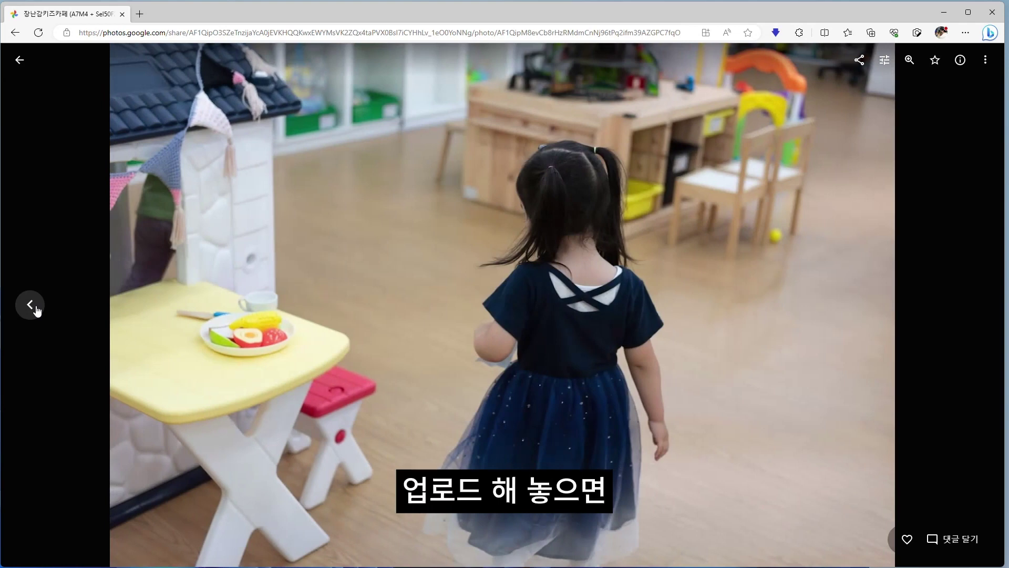